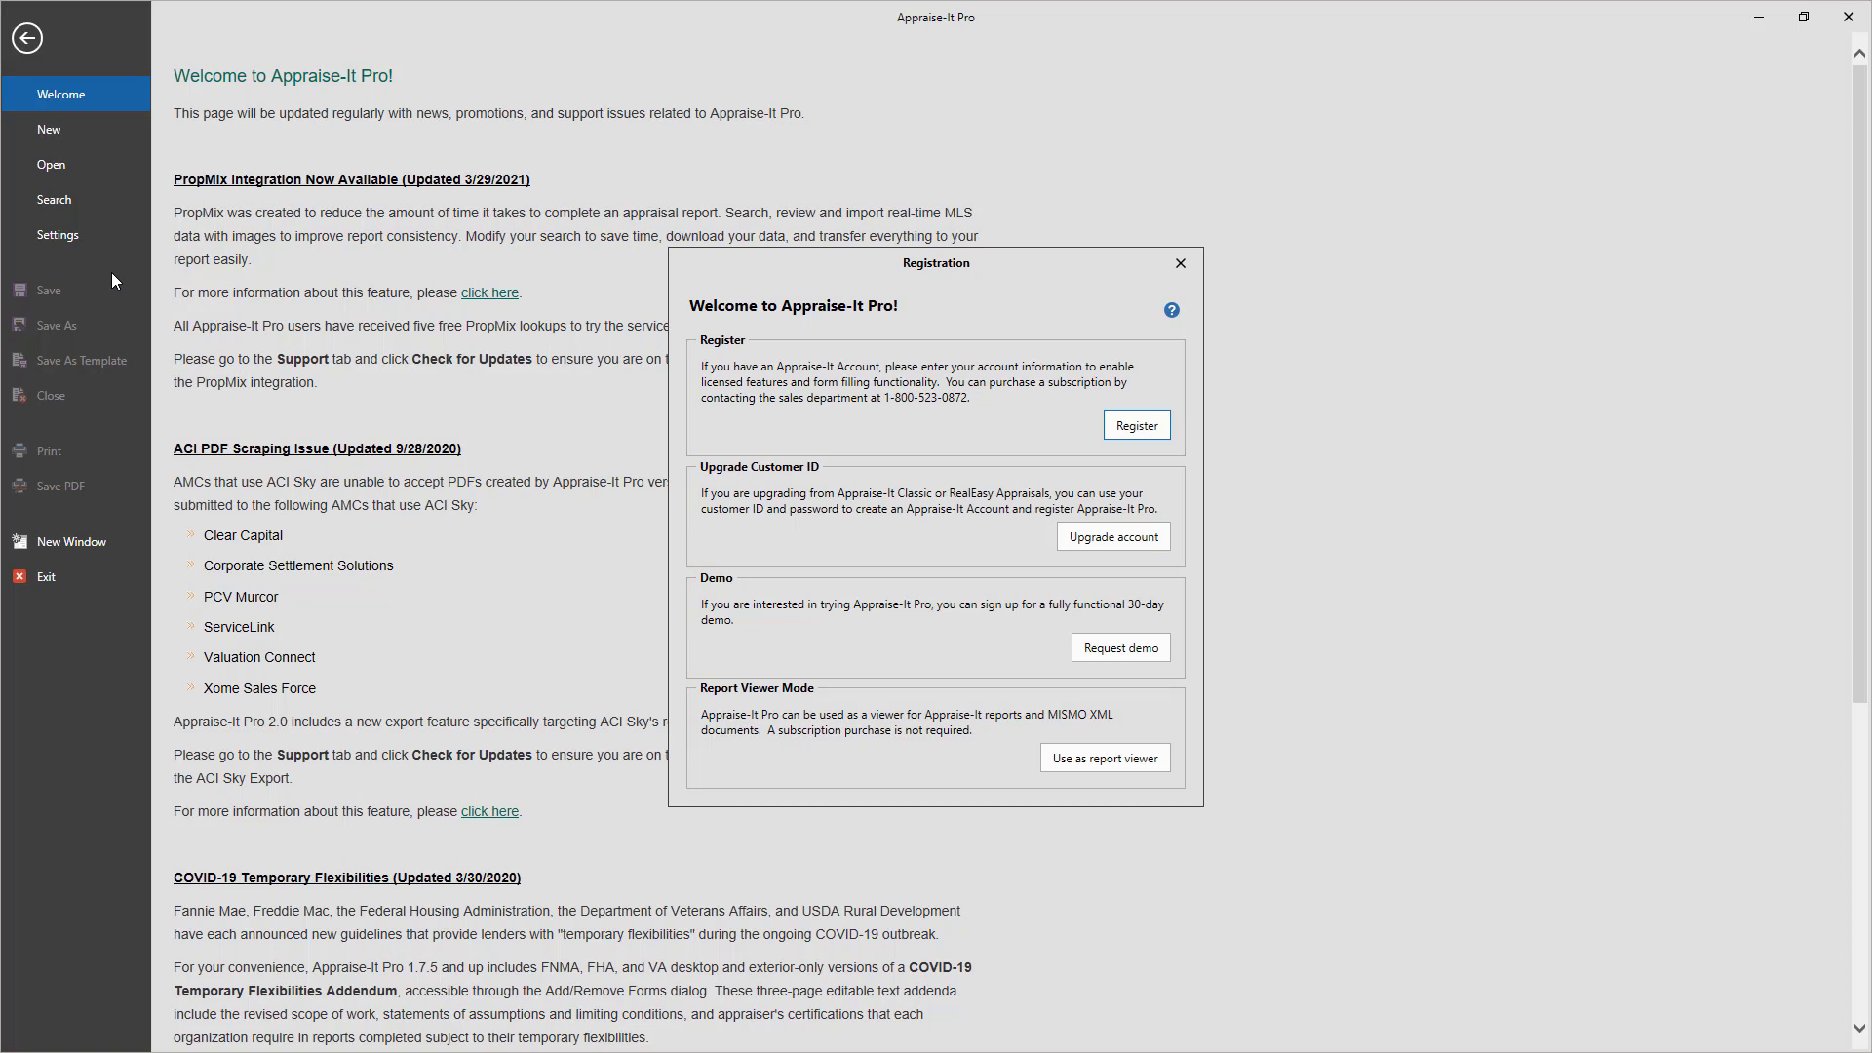
Register with the existing account's e-mail and password, selecting its single customer ID
{"action": "left_click", "coordinate": [1145, 427]}
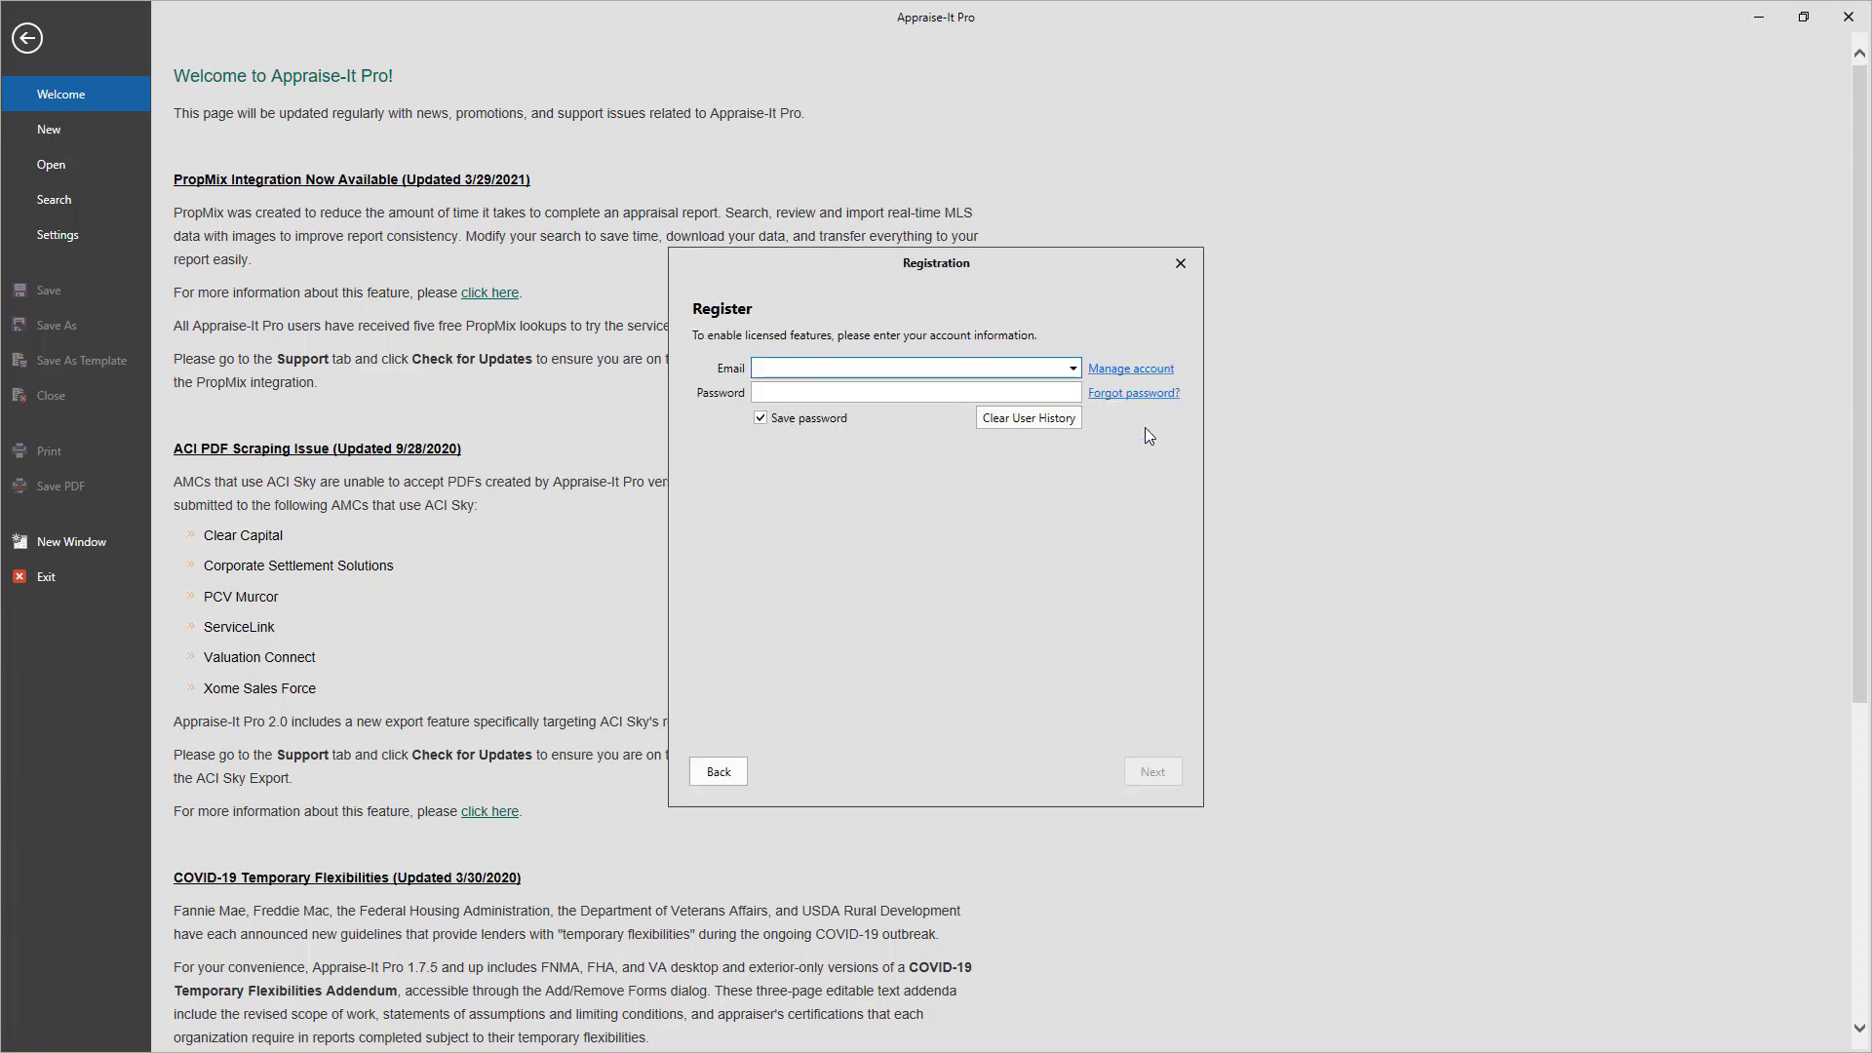
{"action": "key", "text": "Tab"}
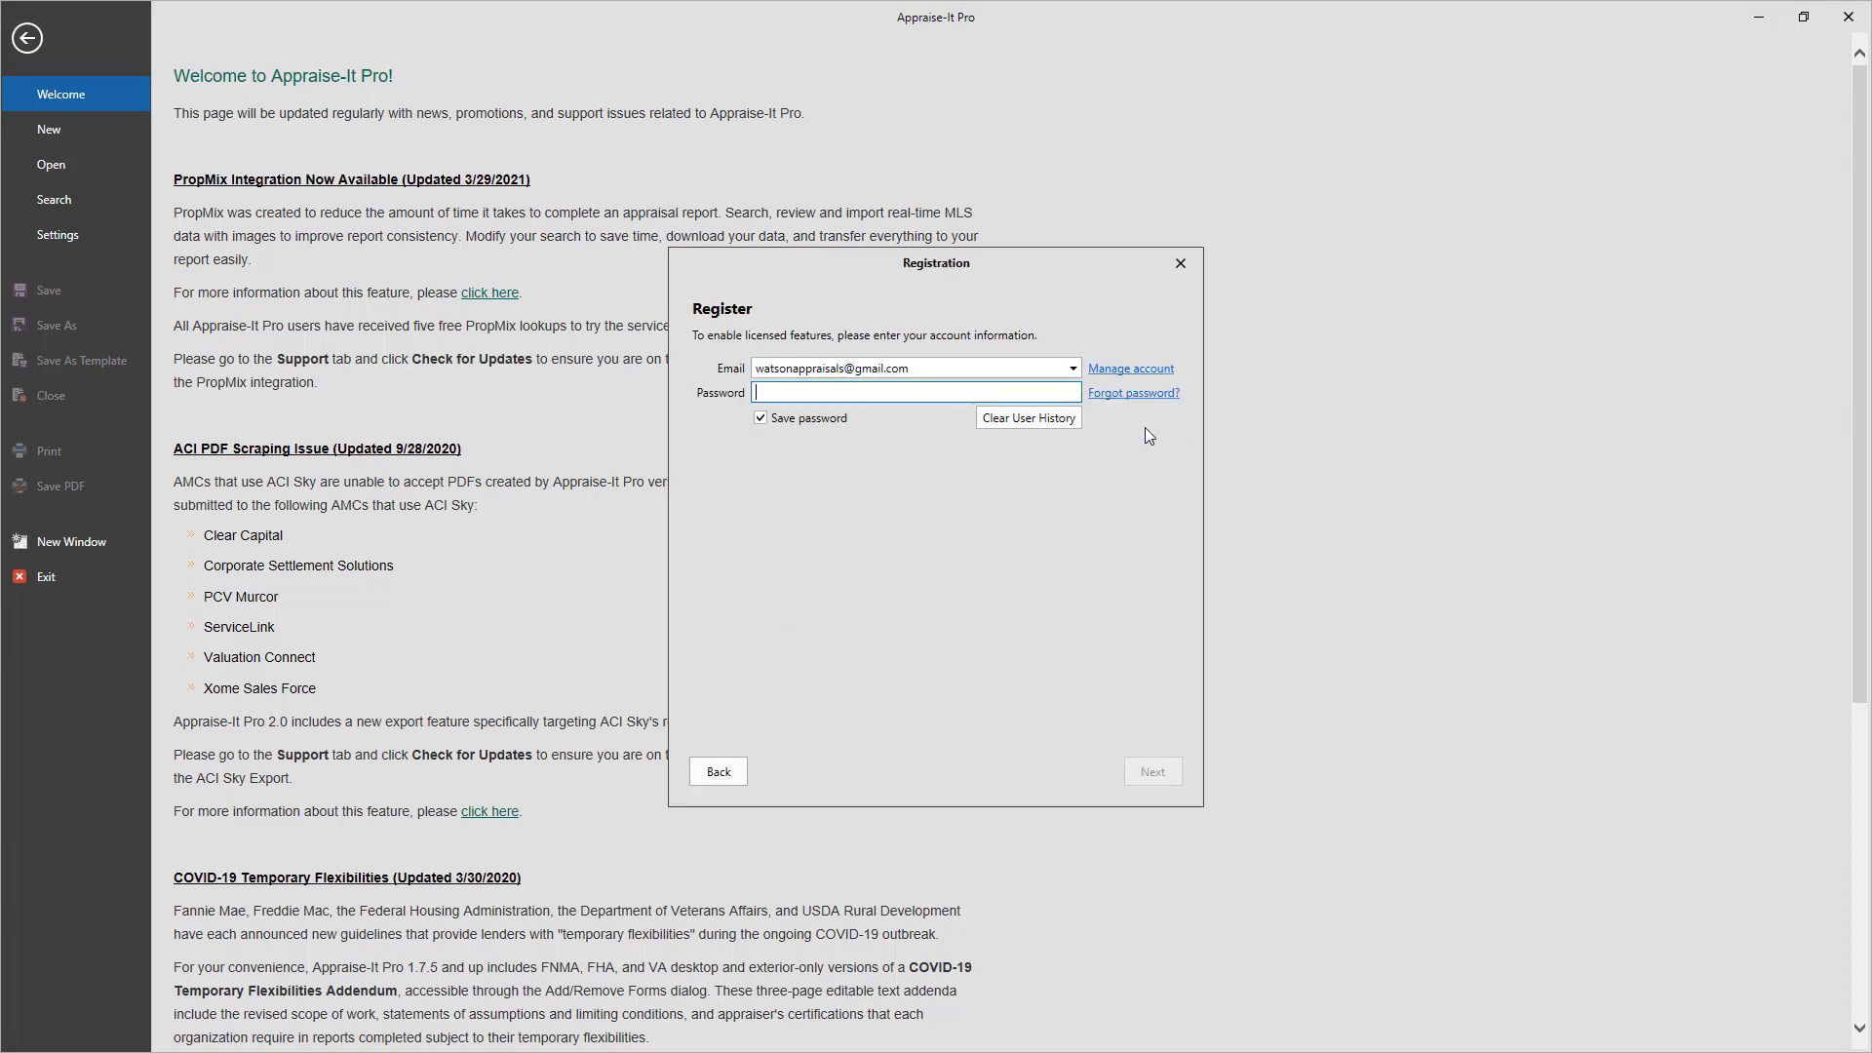
{"action": "type", "text": "a*******"}
{"action": "left_click", "coordinate": [1153, 771]}
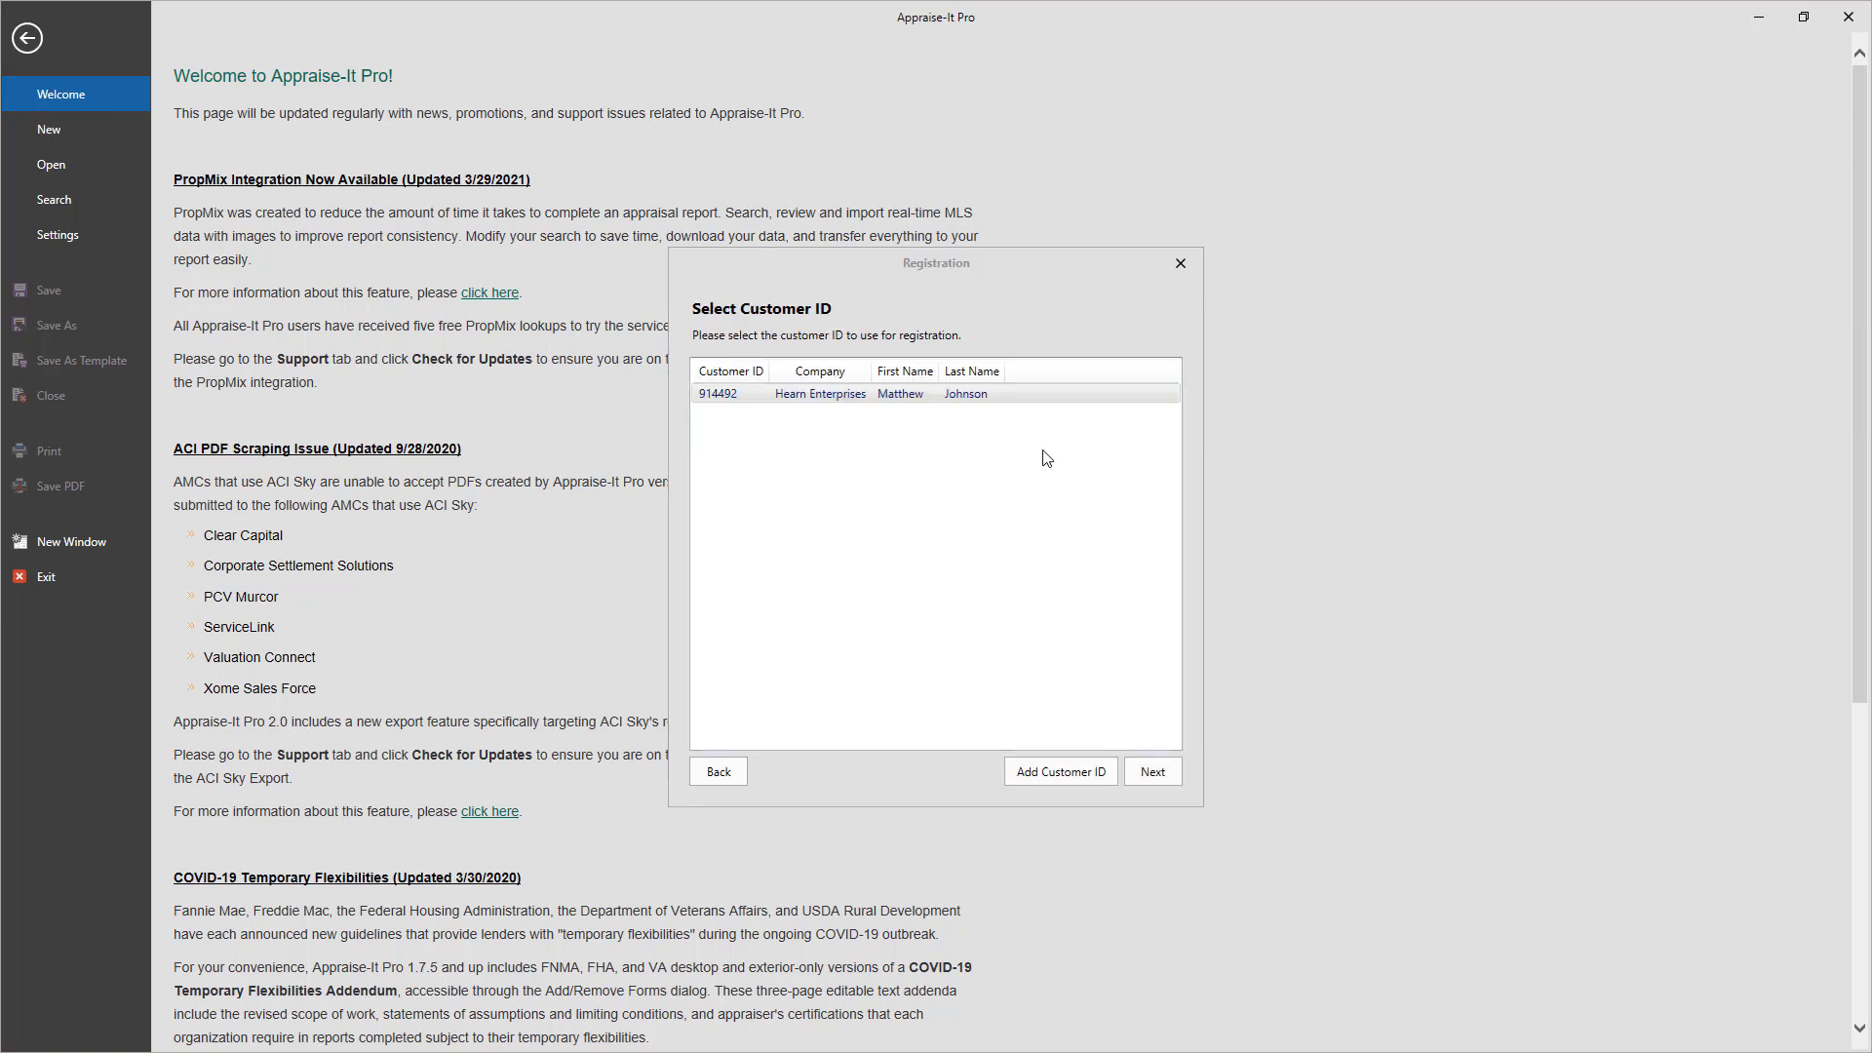
{"action": "left_click", "coordinate": [995, 398]}
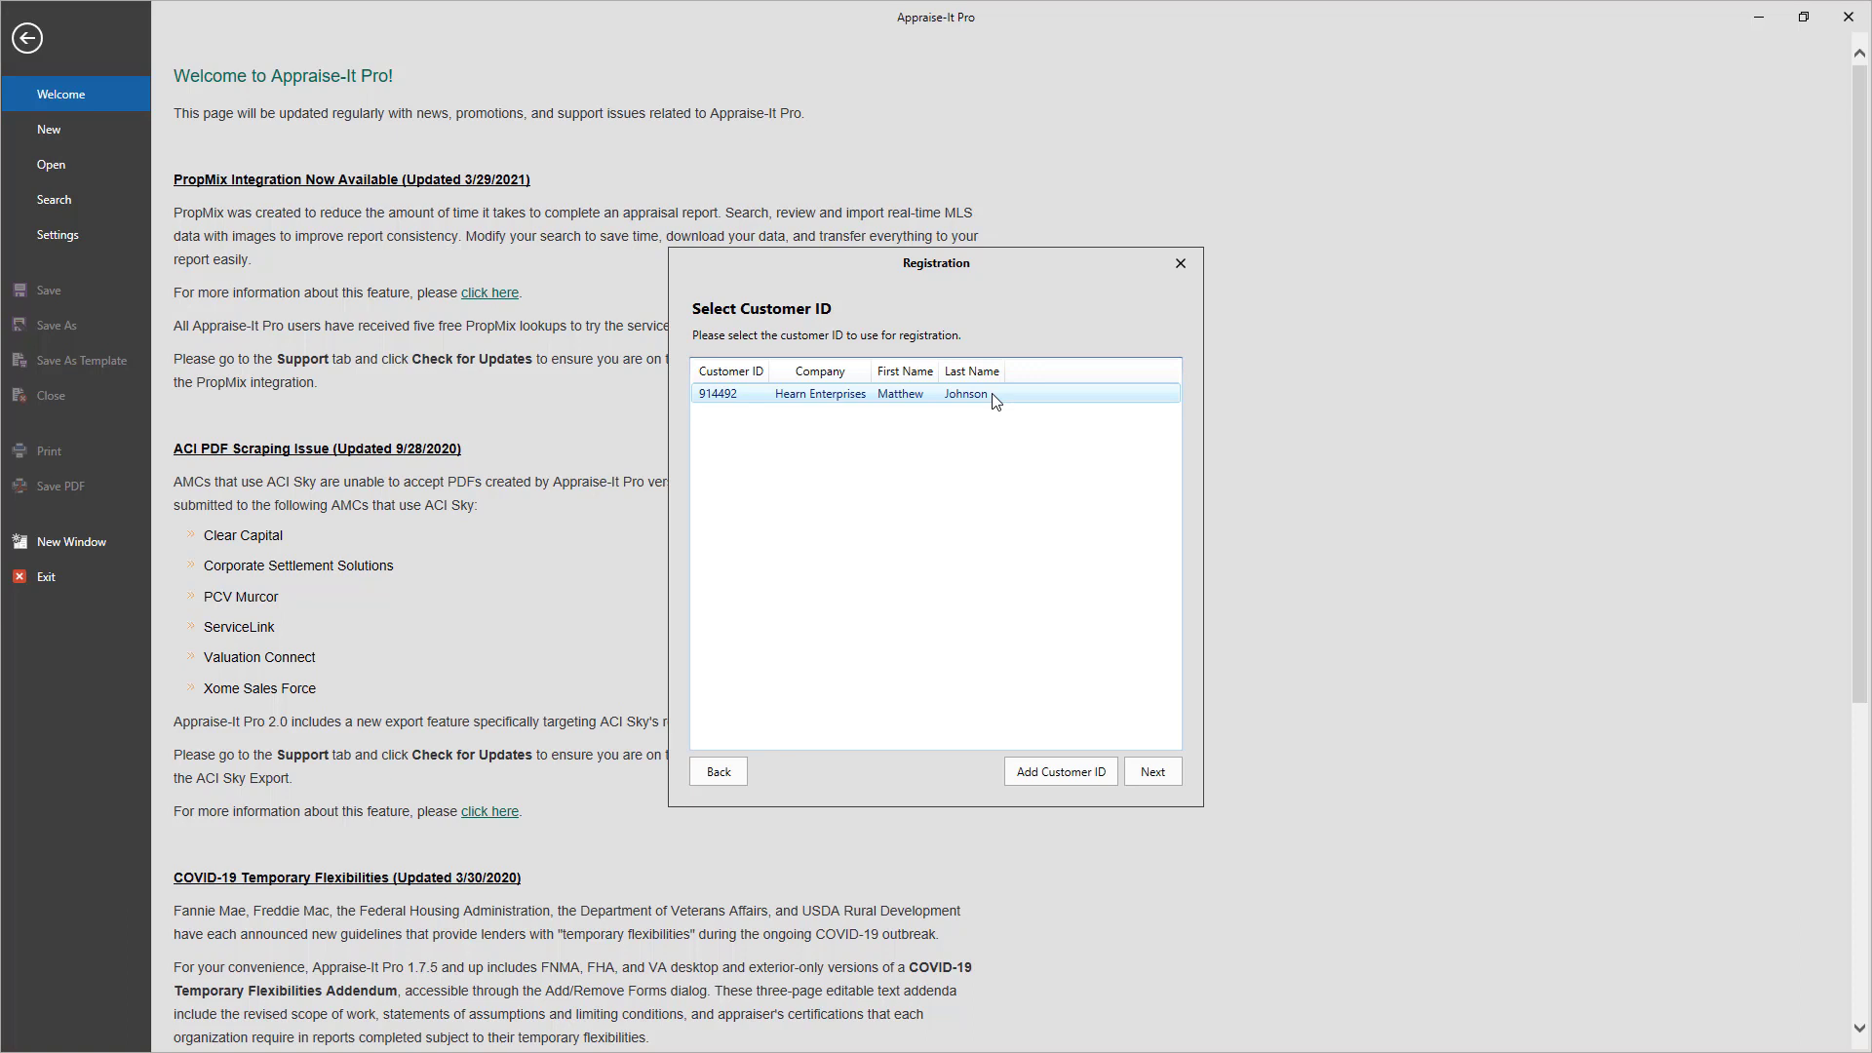
{"action": "left_click", "coordinate": [1168, 770]}
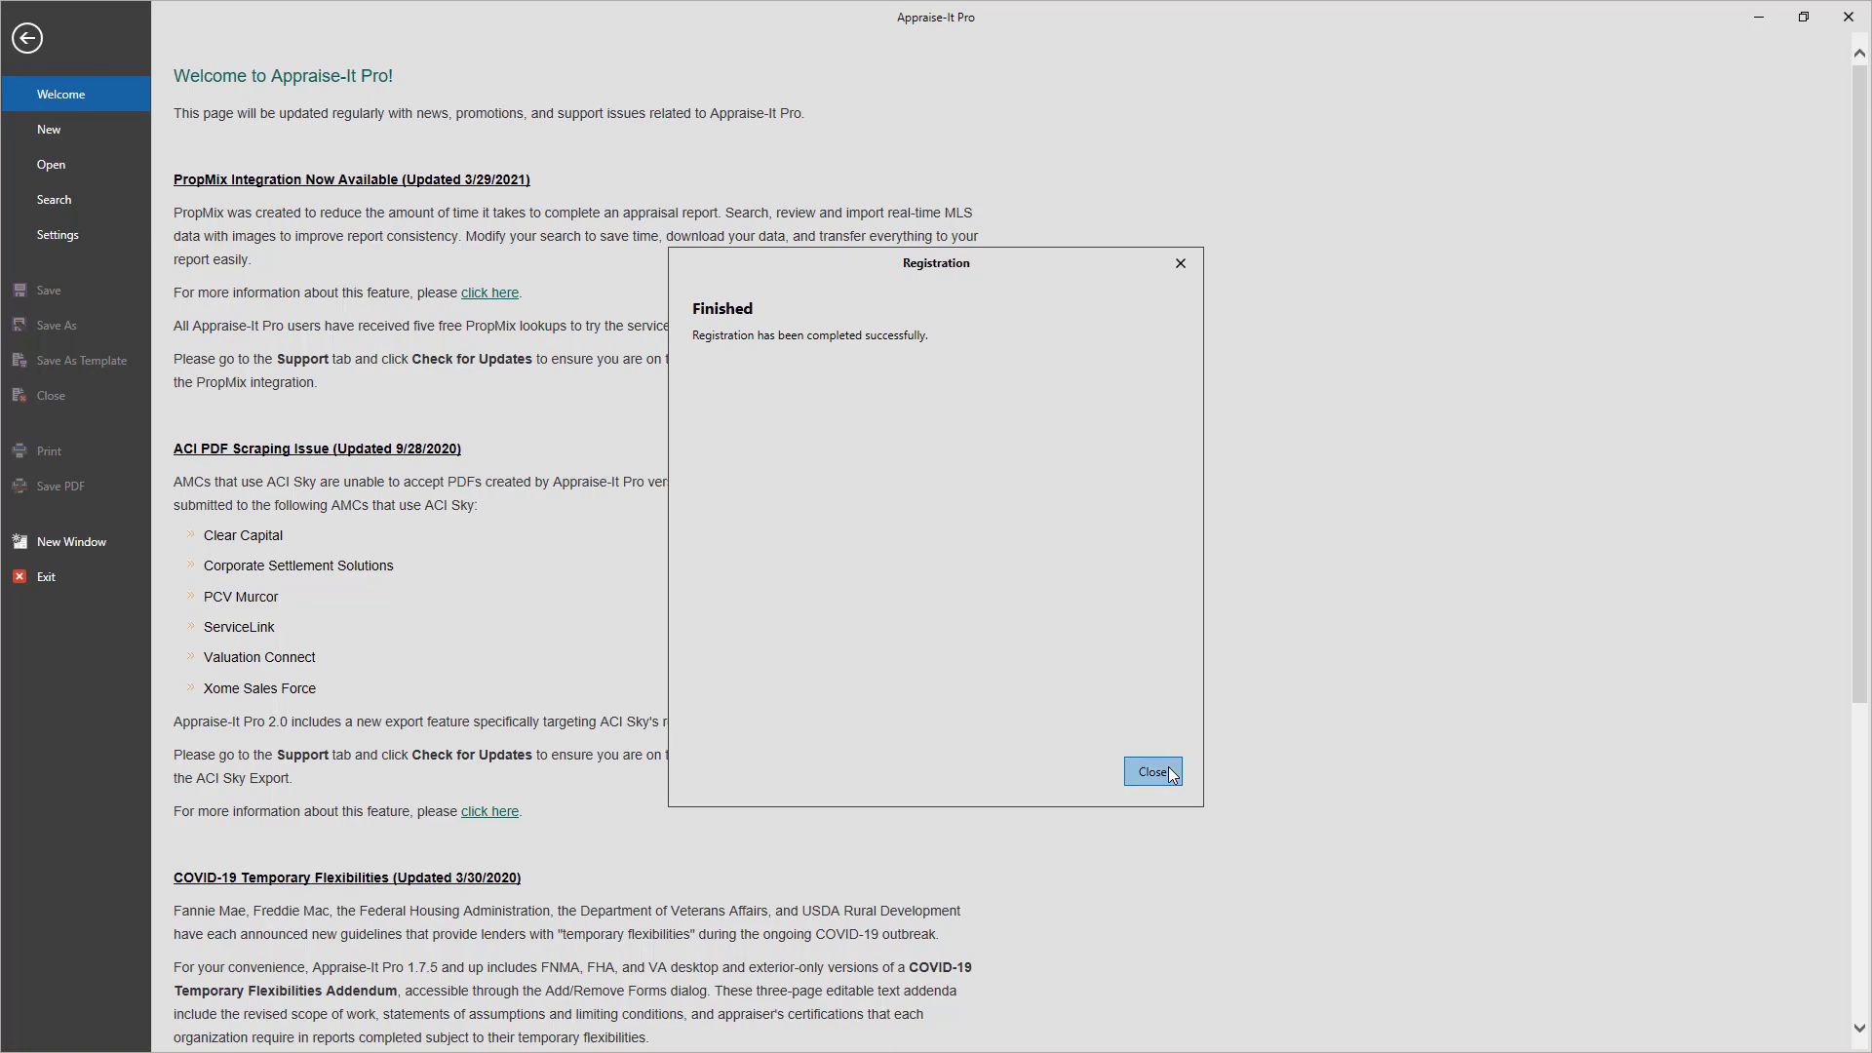
{"action": "left_click", "coordinate": [1155, 772]}
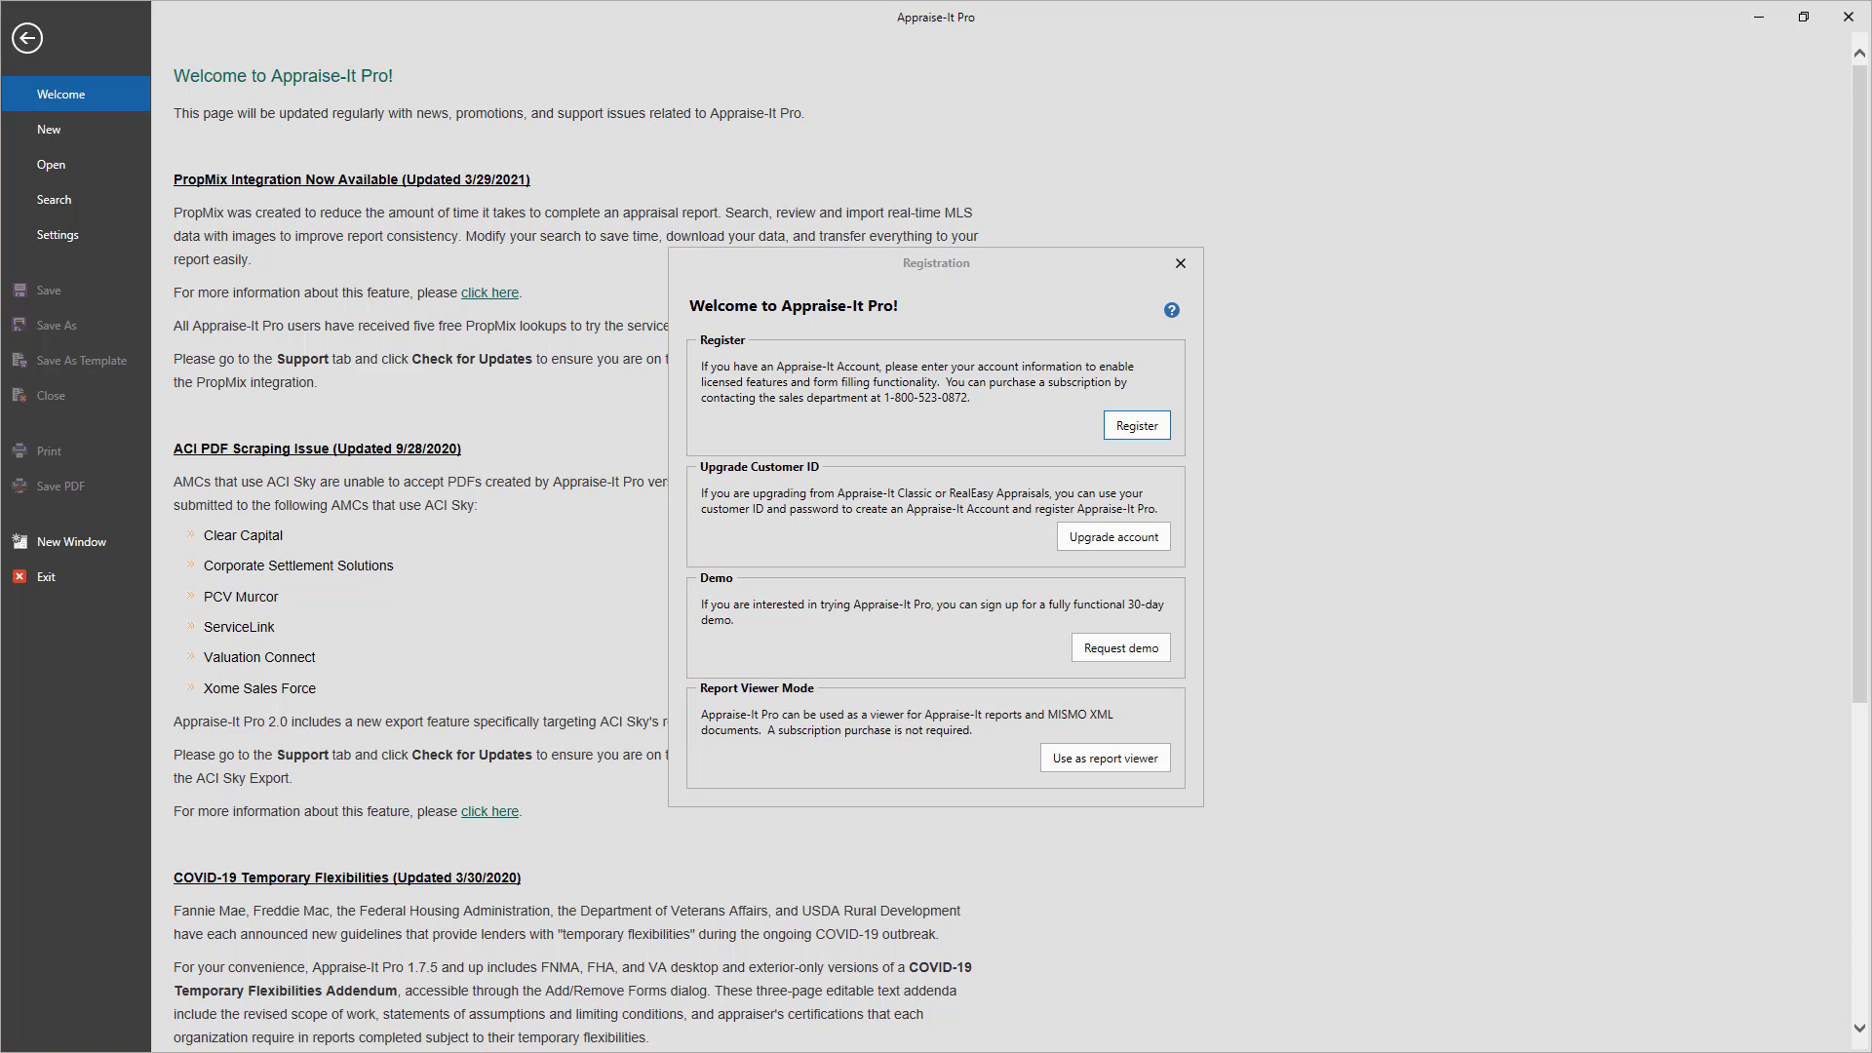
Upgrade the customer ID by logging in and selecting the other user from the list
{"action": "left_click", "coordinate": [1109, 529]}
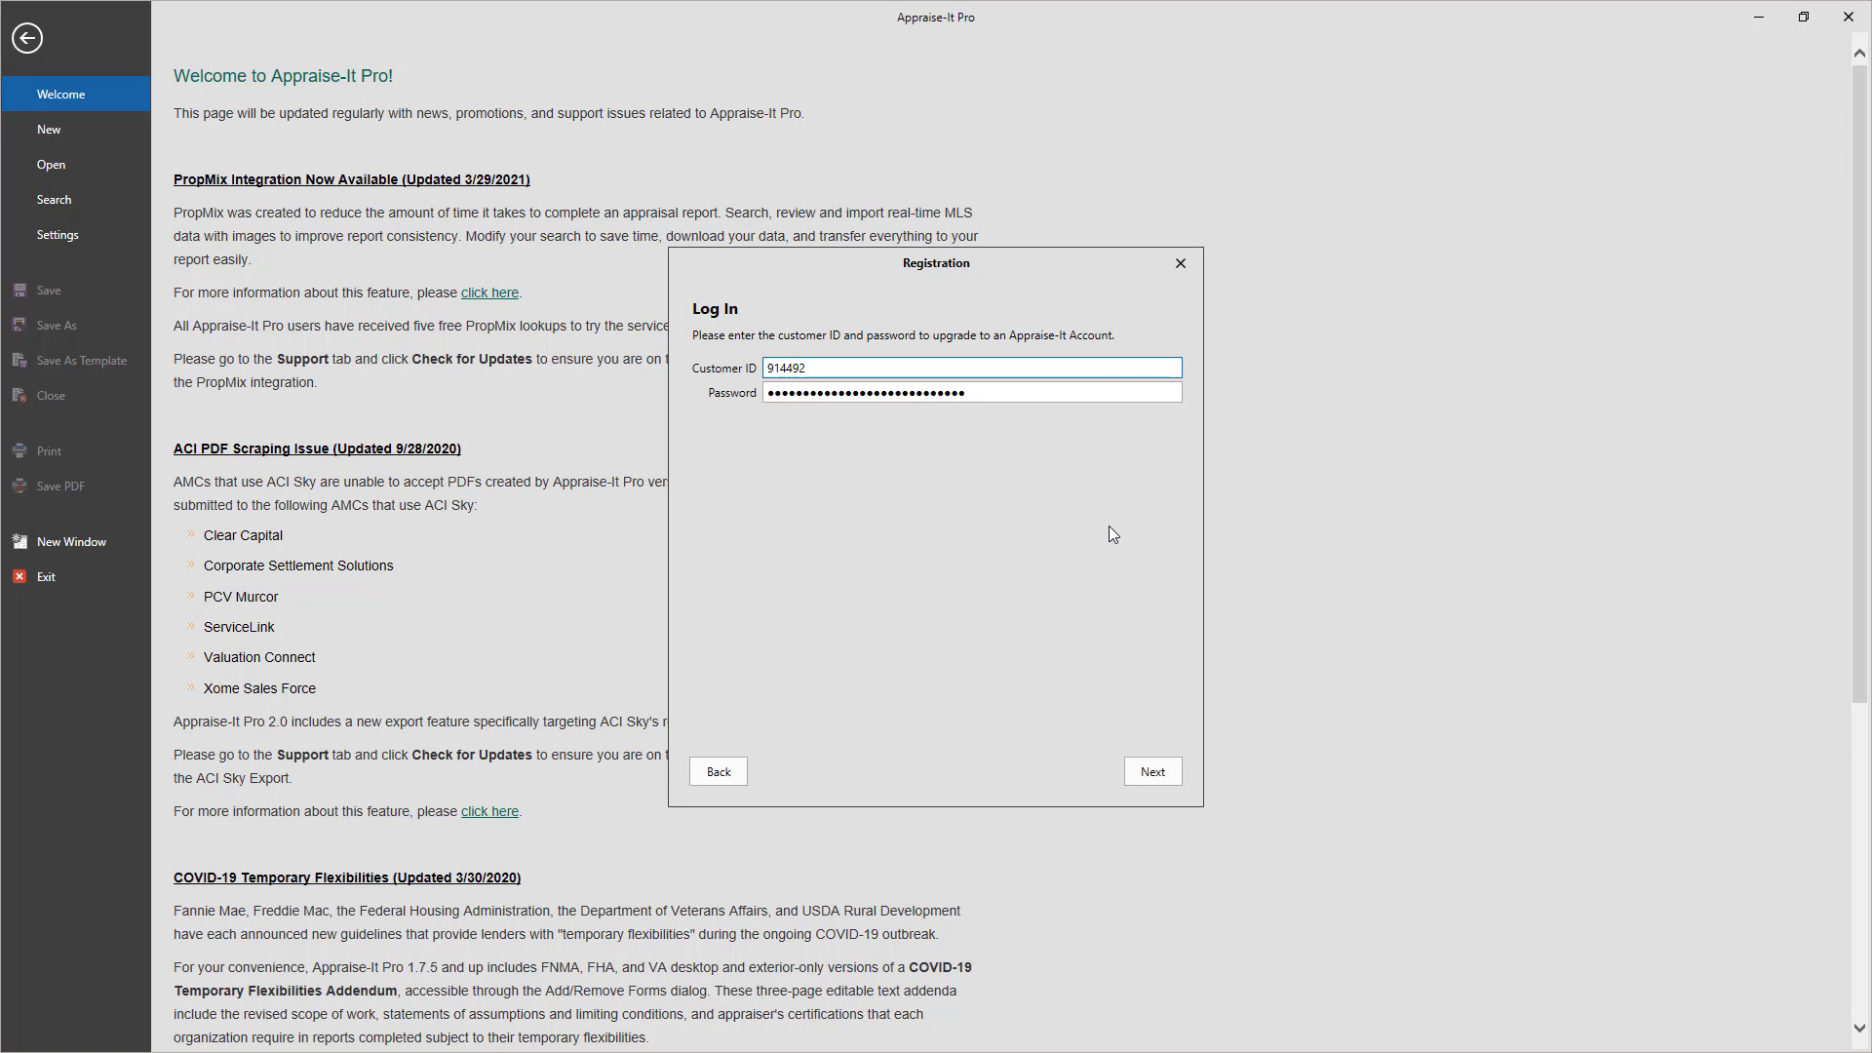
{"action": "left_click", "coordinate": [1156, 766]}
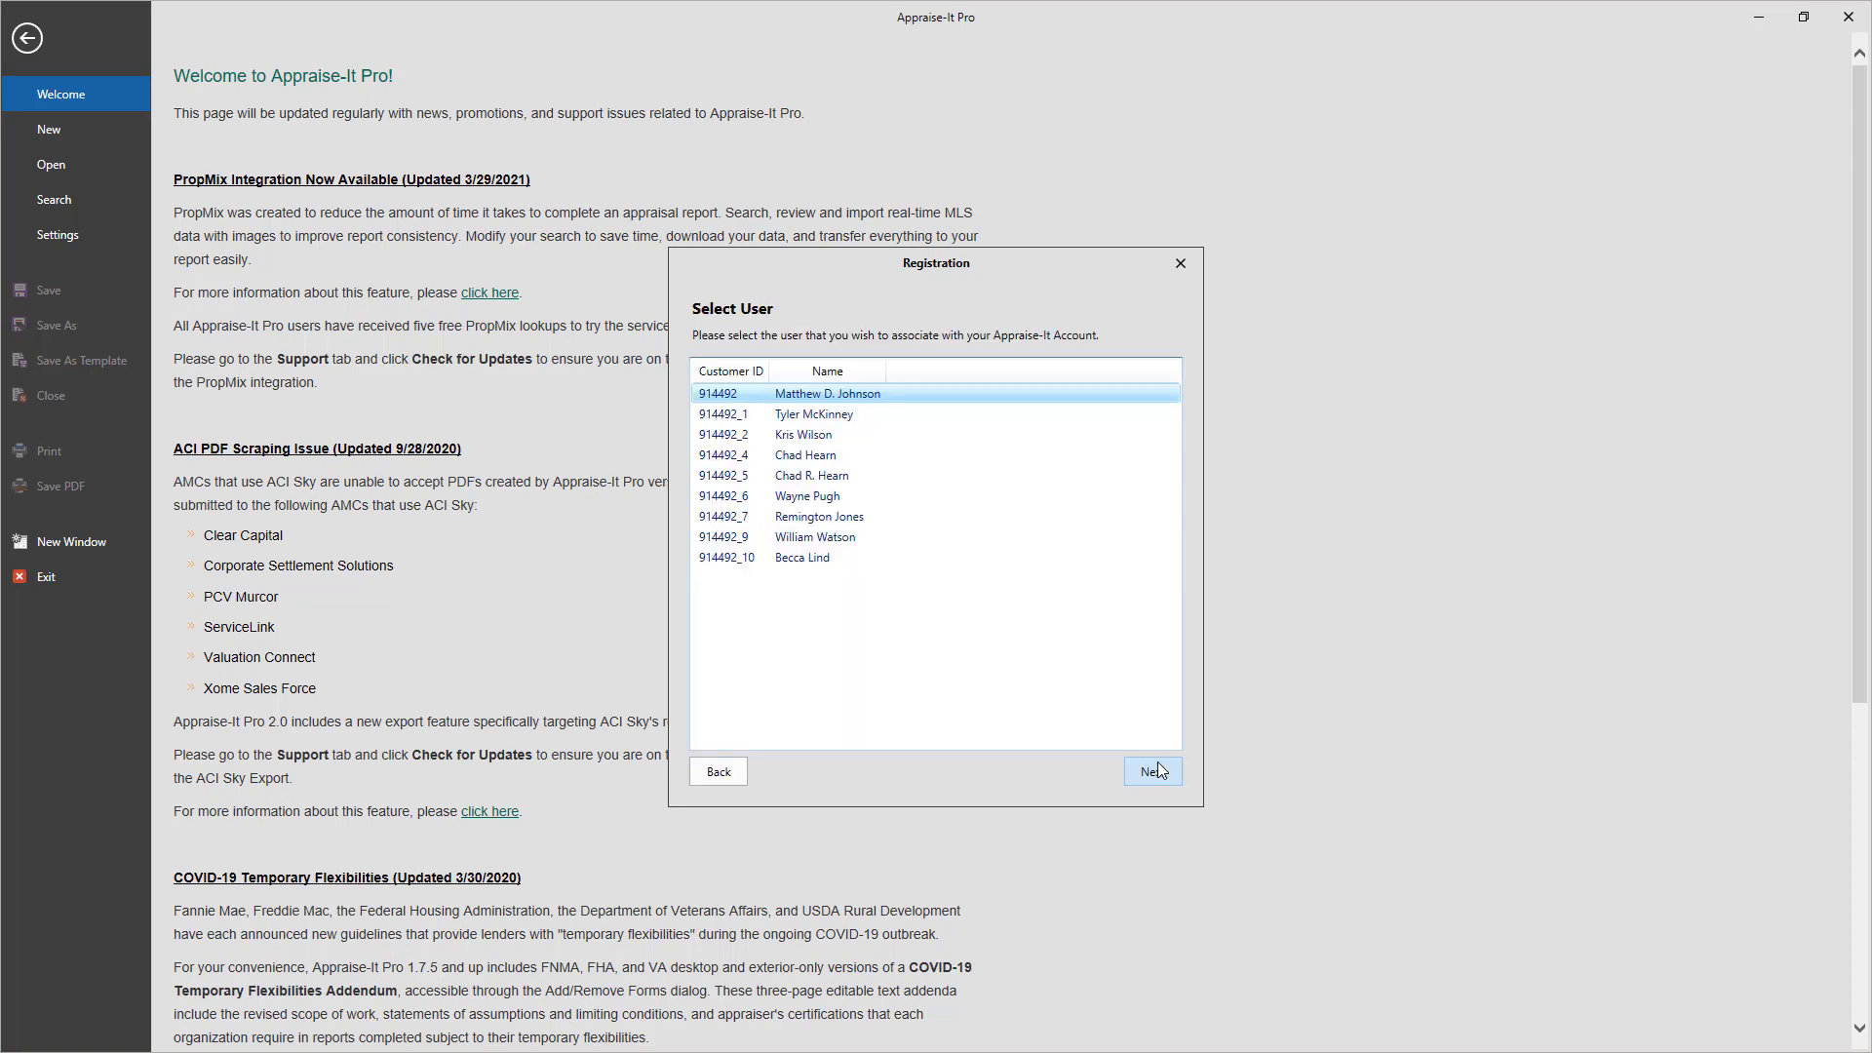
{"action": "left_click", "coordinate": [821, 537]}
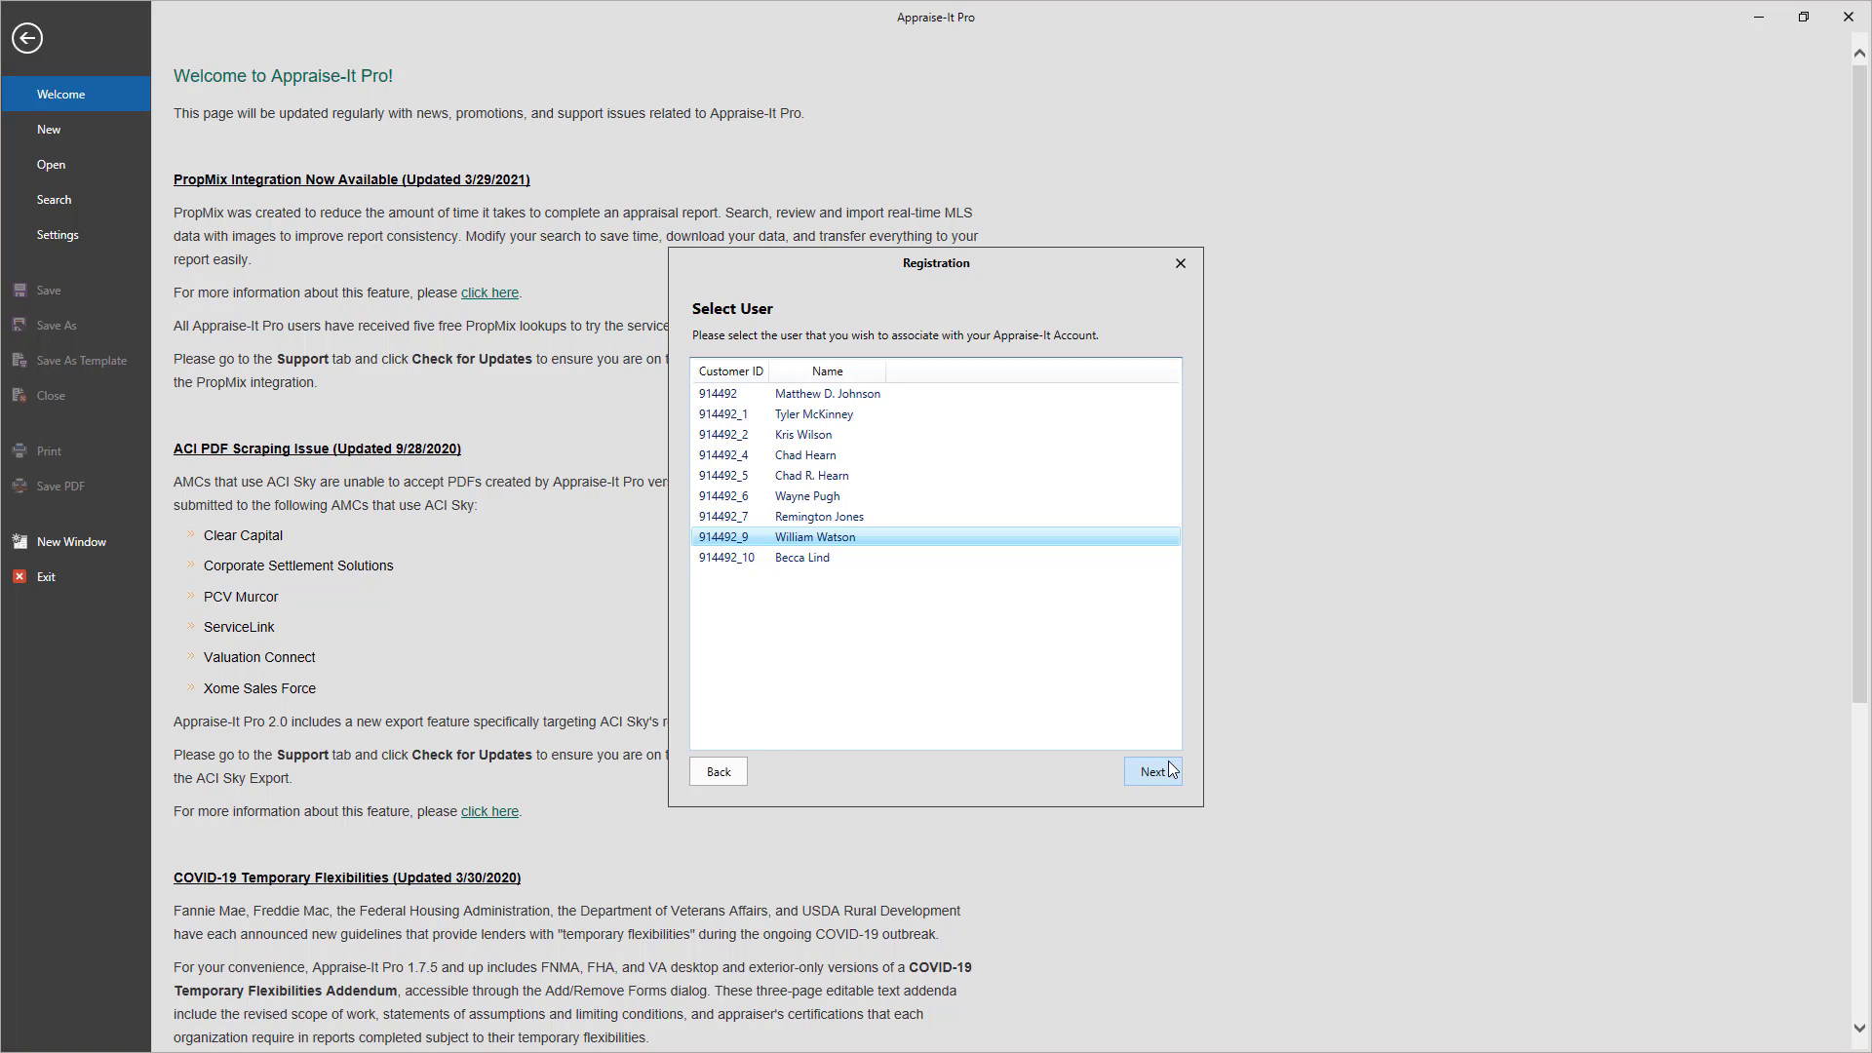
{"action": "left_click", "coordinate": [1152, 771]}
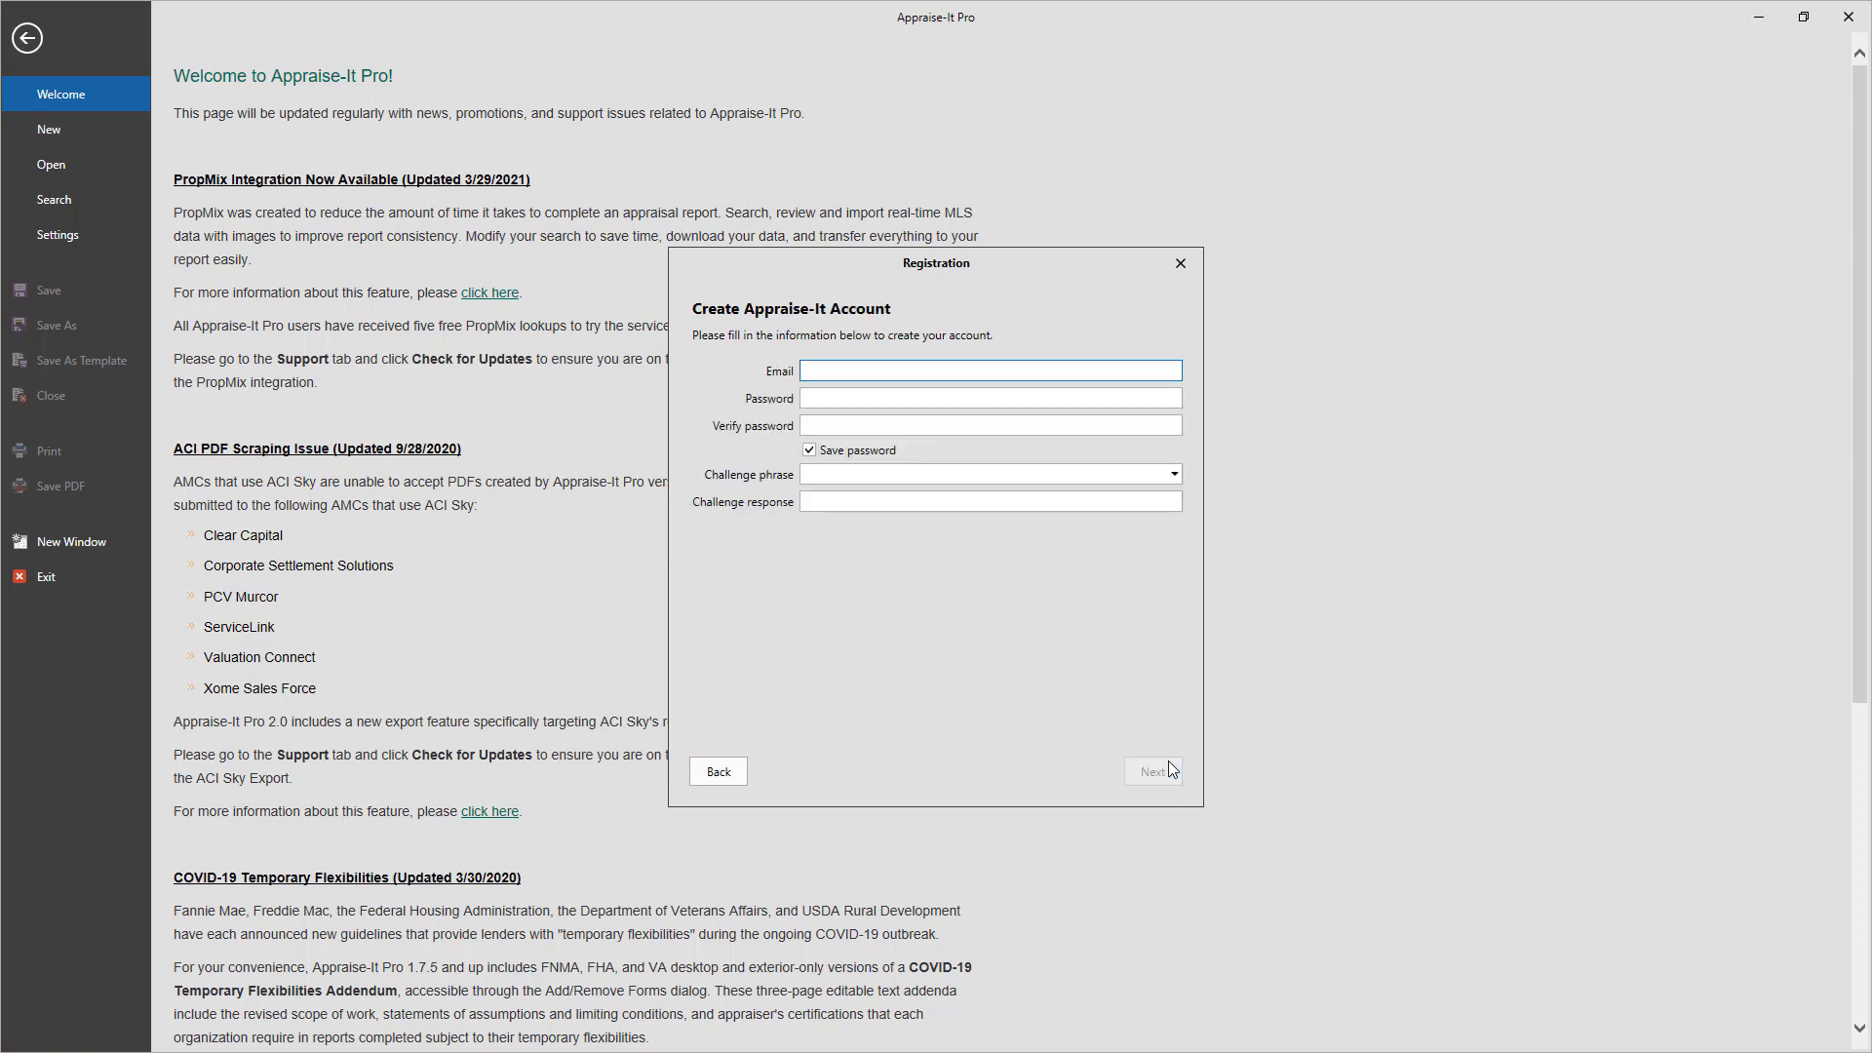
Enter the new account's e-mail, password and verification, plus a birth-city security question and answer
{"action": "key", "text": "Tab"}
{"action": "type", "text": "•••••••••"}
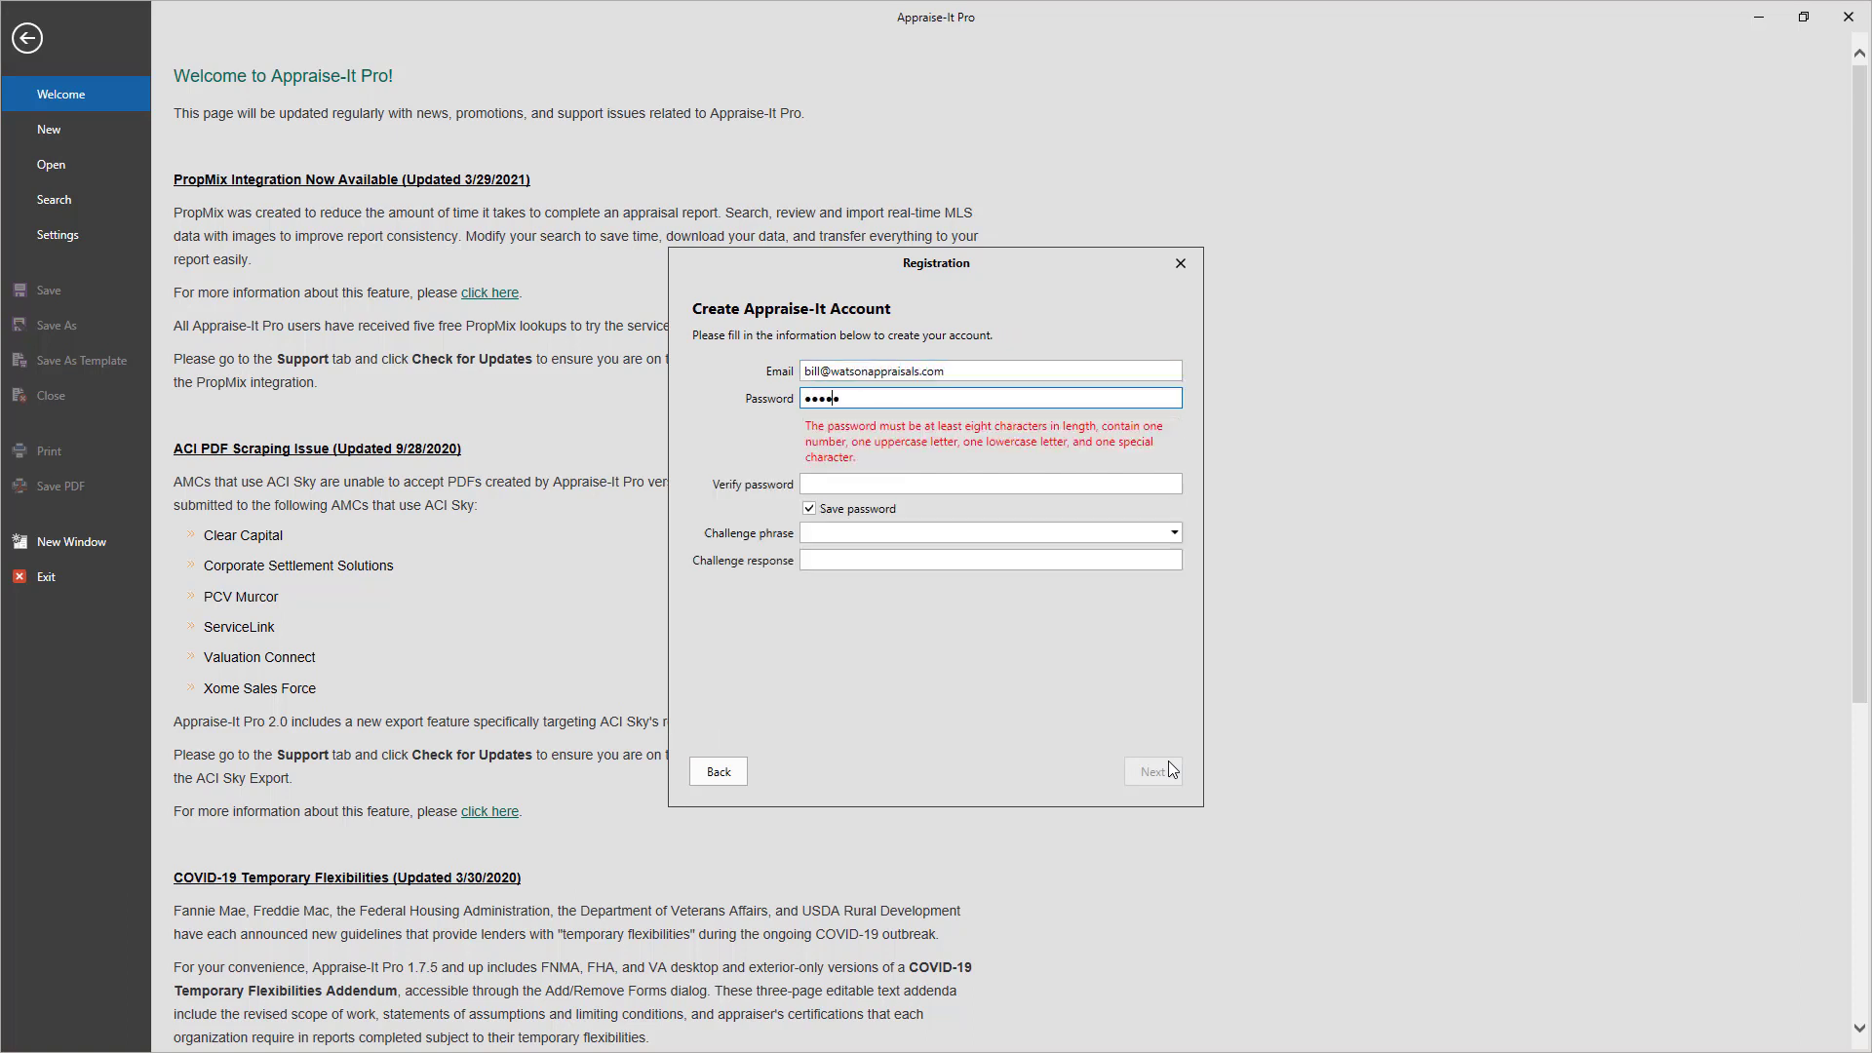
{"action": "type", "text": "•"}
{"action": "key", "text": "Tab"}
{"action": "type", "text": "••••••••"}
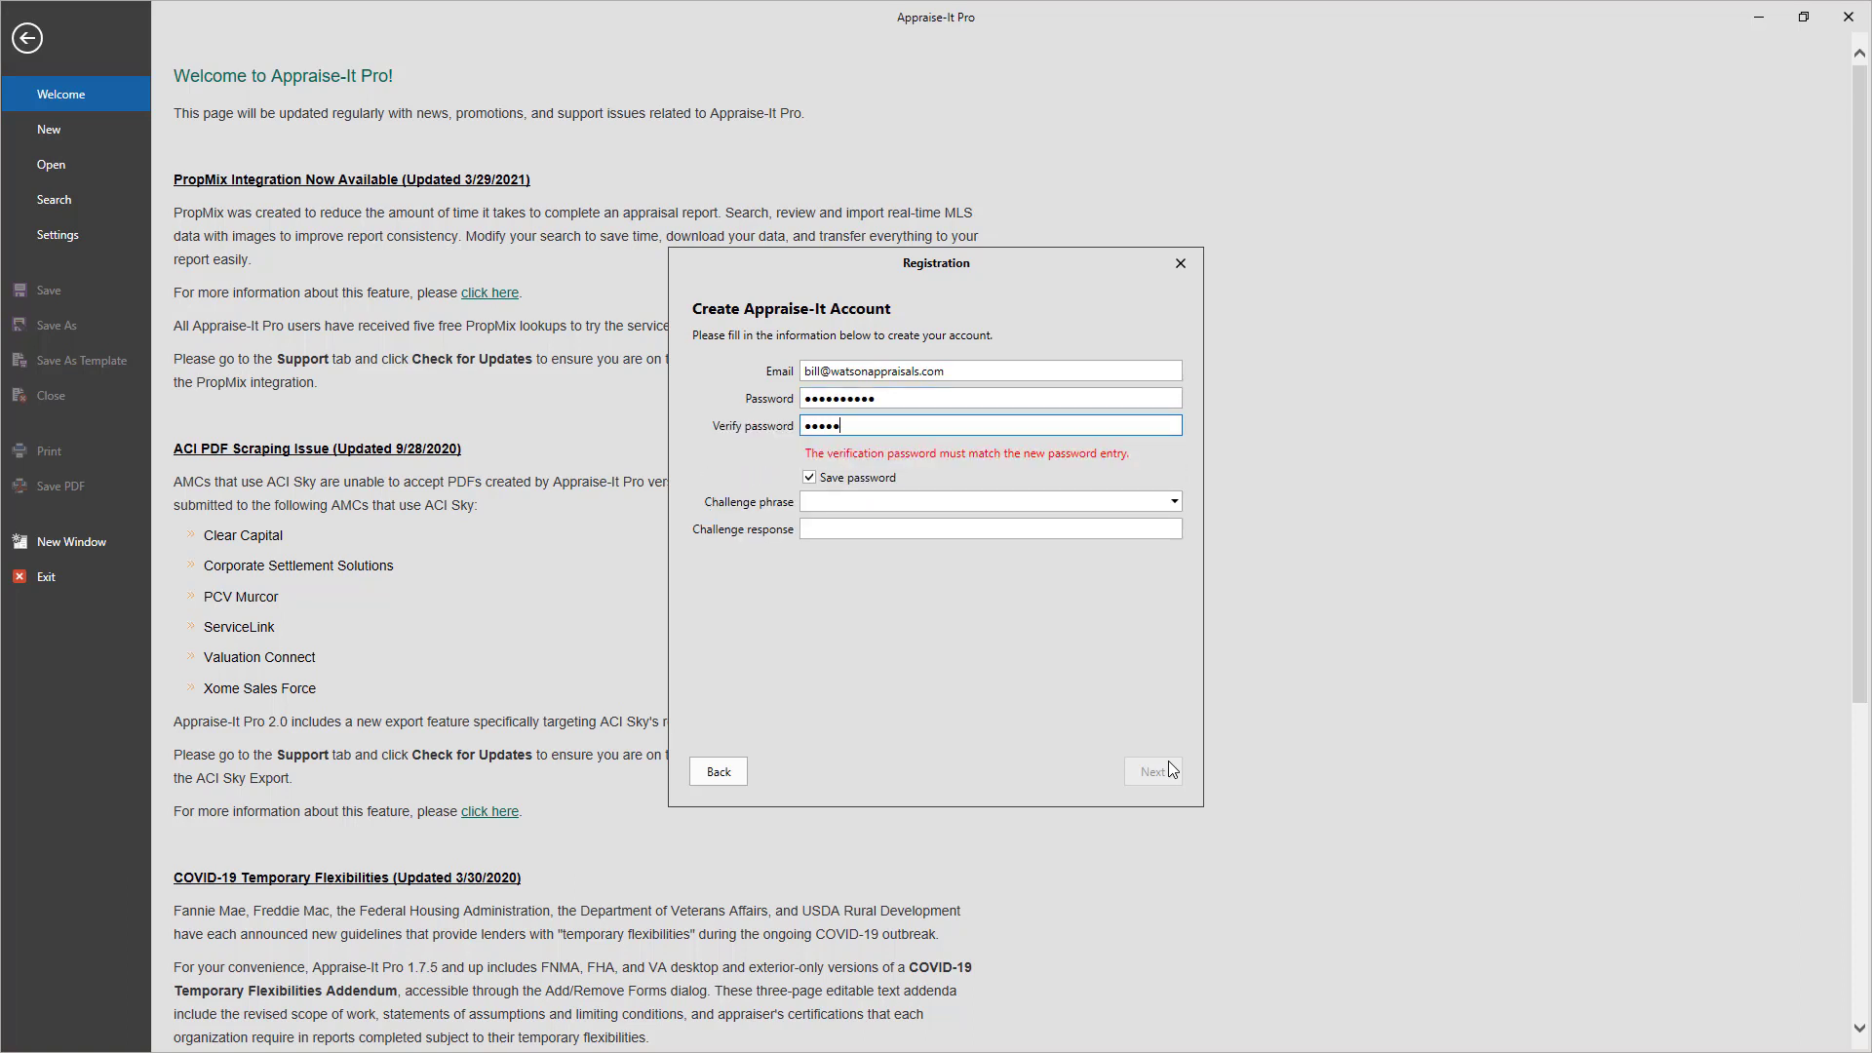
{"action": "type", "text": "••"}
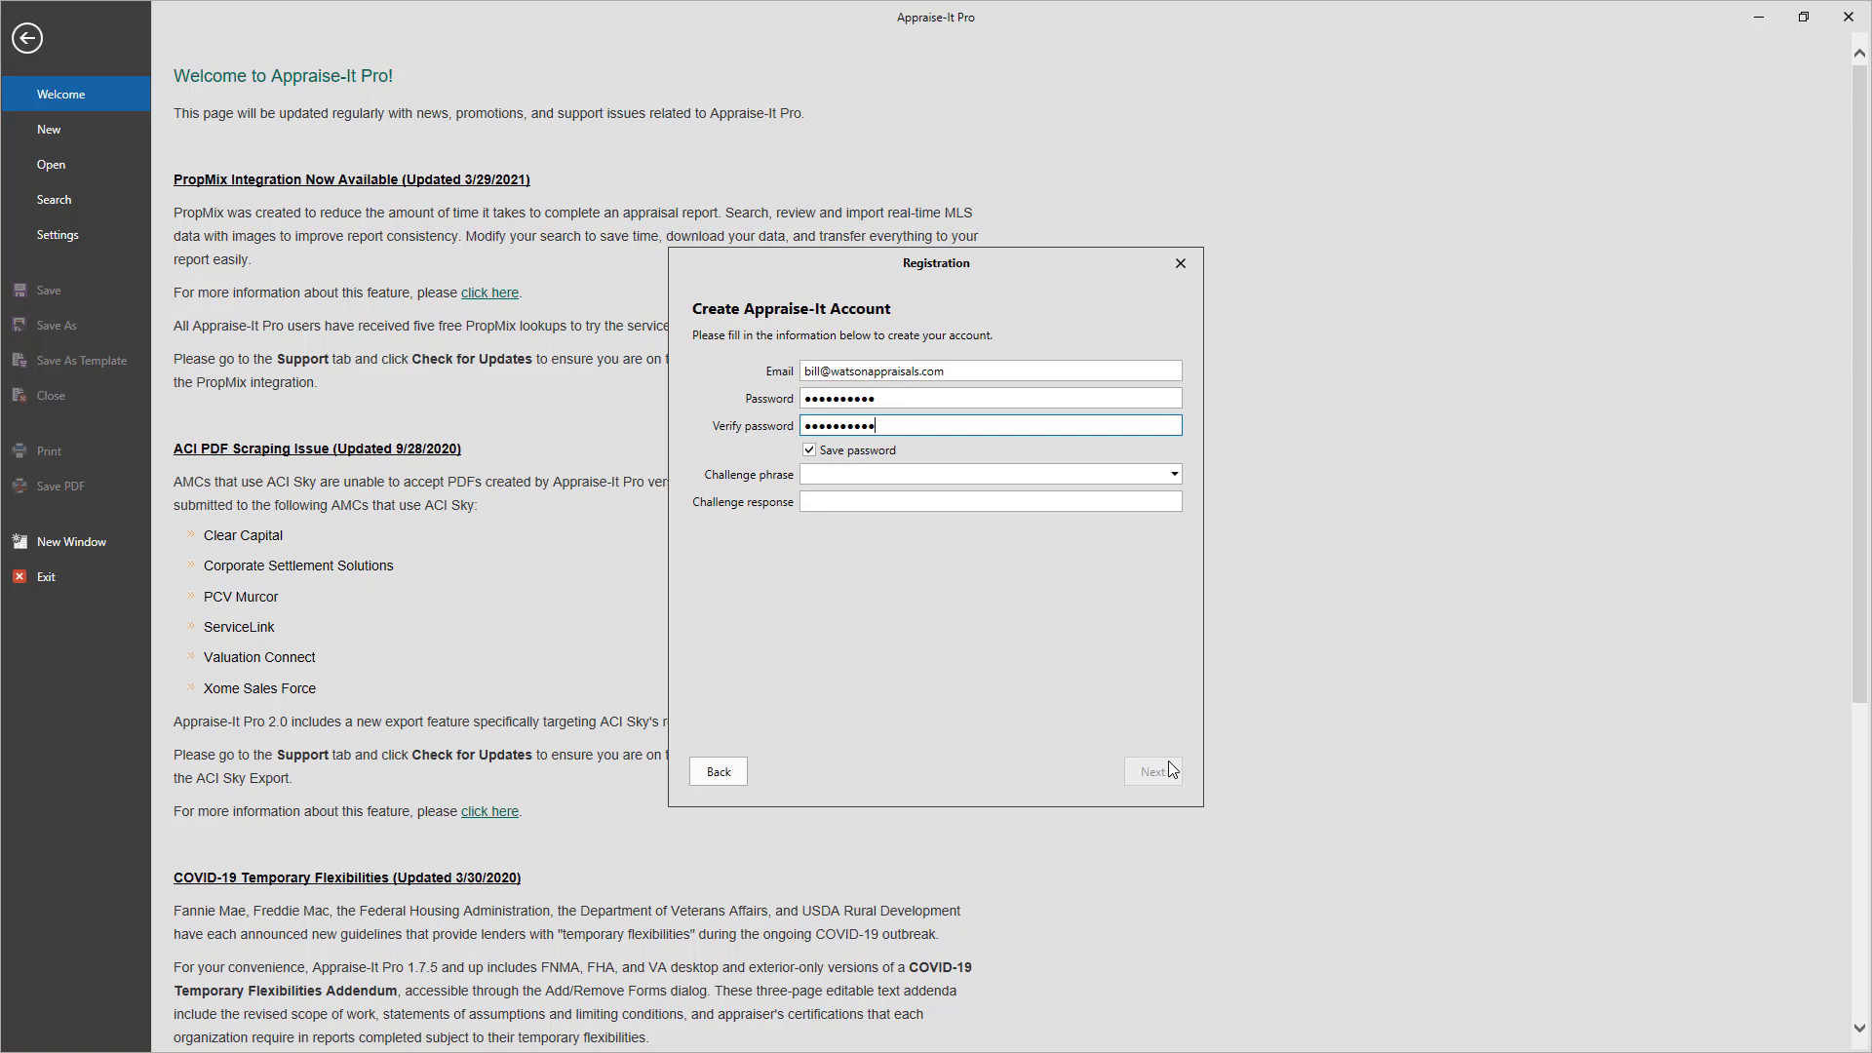
{"action": "left_click", "coordinate": [1156, 475]}
{"action": "left_click", "coordinate": [1095, 497]}
{"action": "left_click", "coordinate": [1011, 504]}
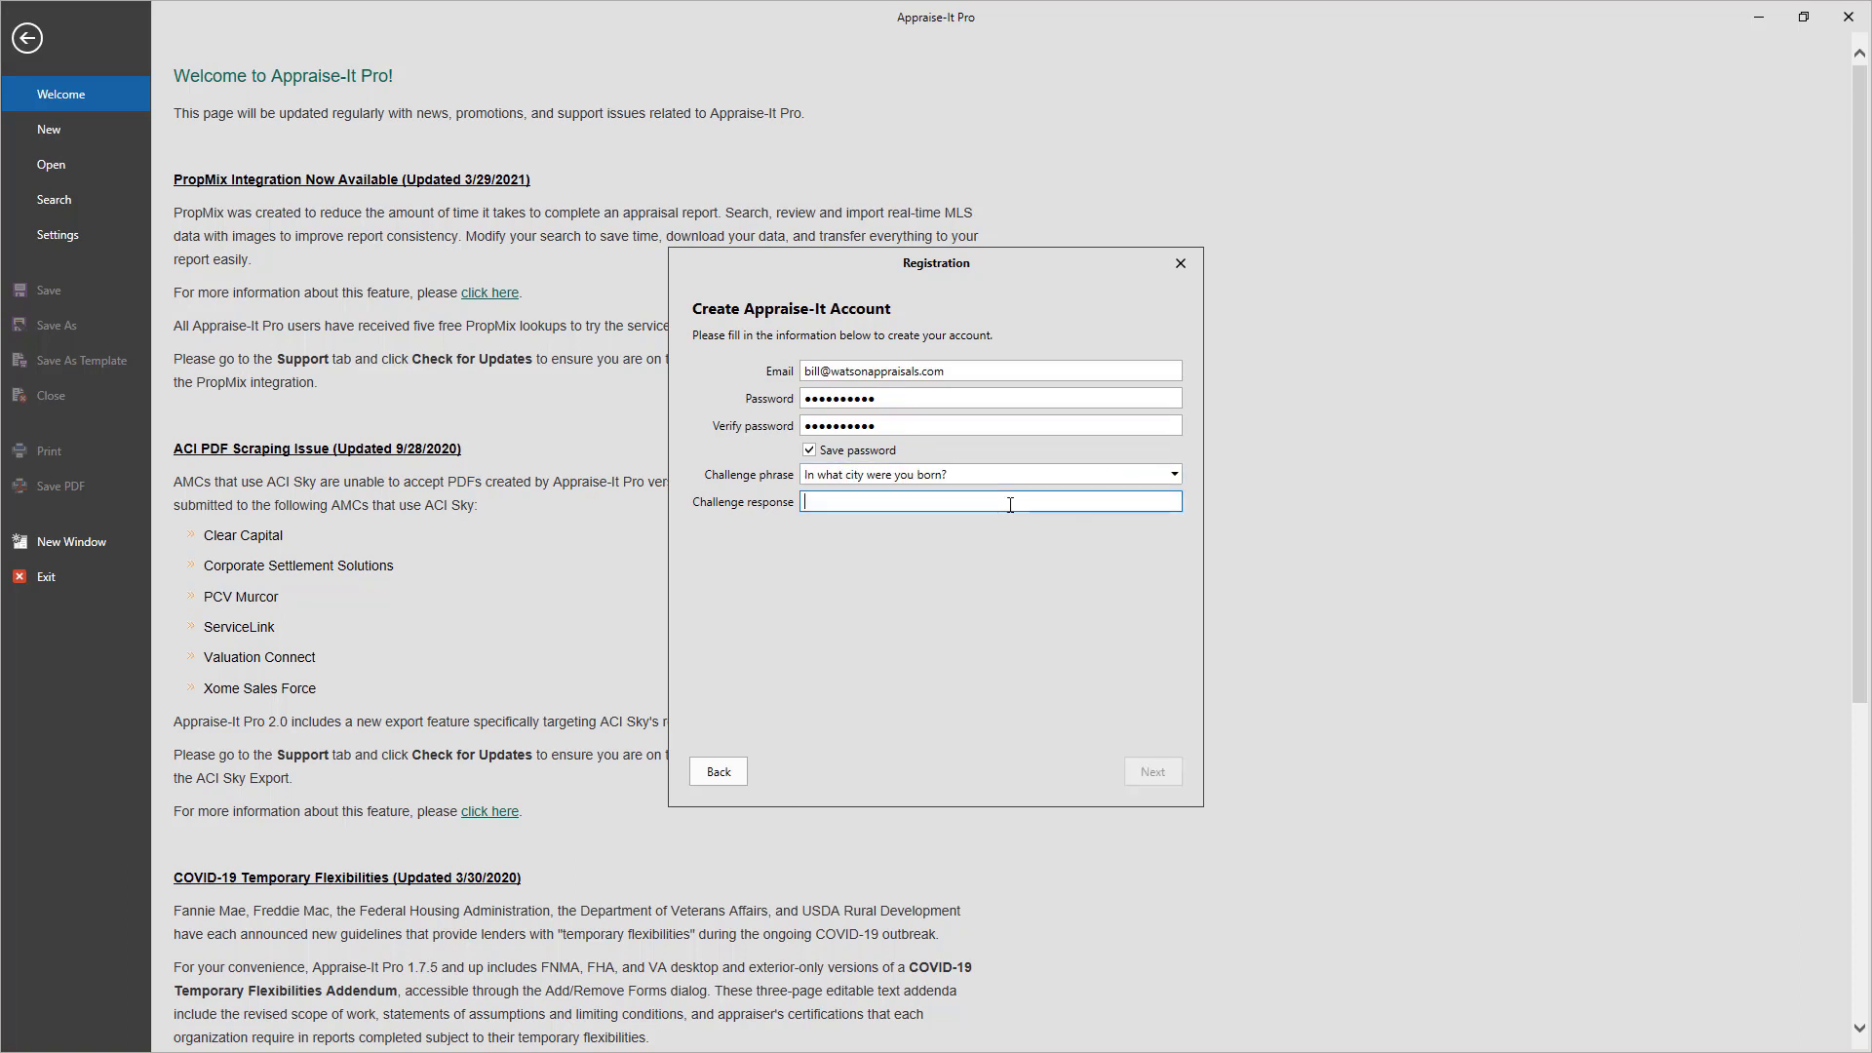
{"action": "type", "text": "Las Vegas"}
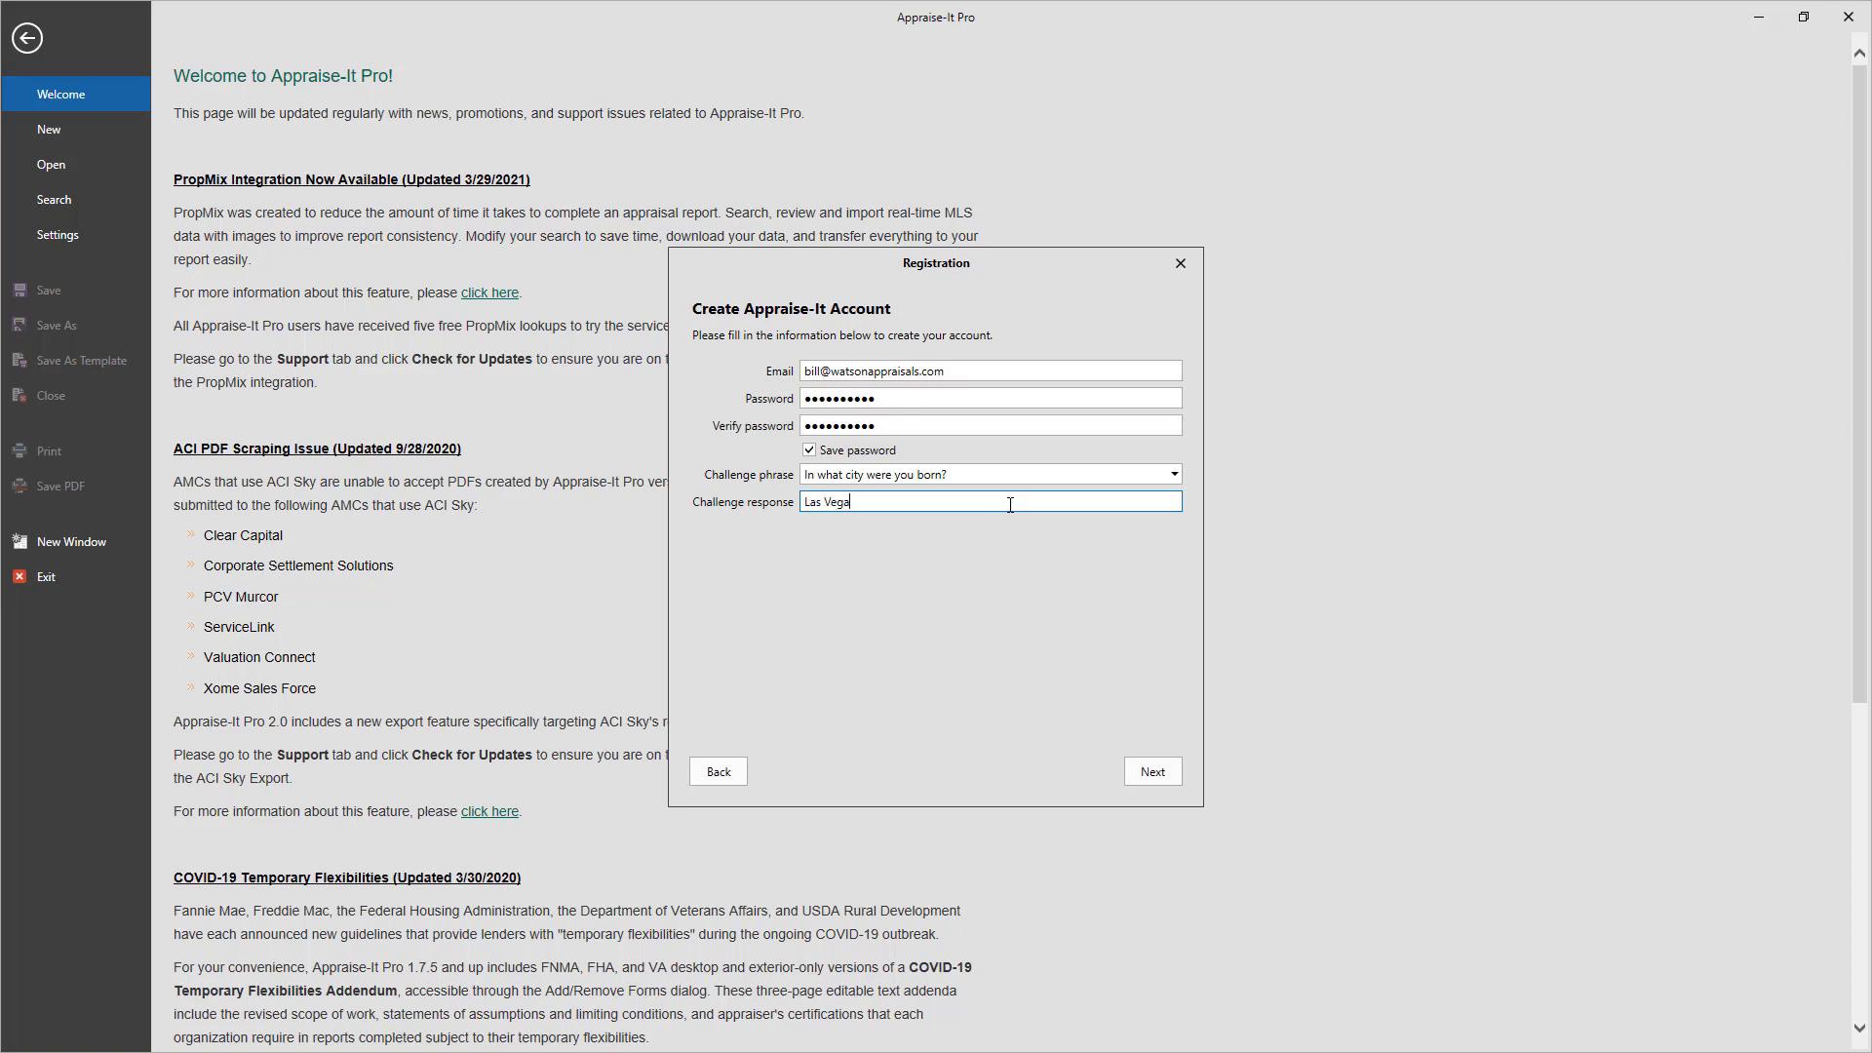
Submit the new account, download the license and close the finished message
{"action": "left_click", "coordinate": [1171, 771]}
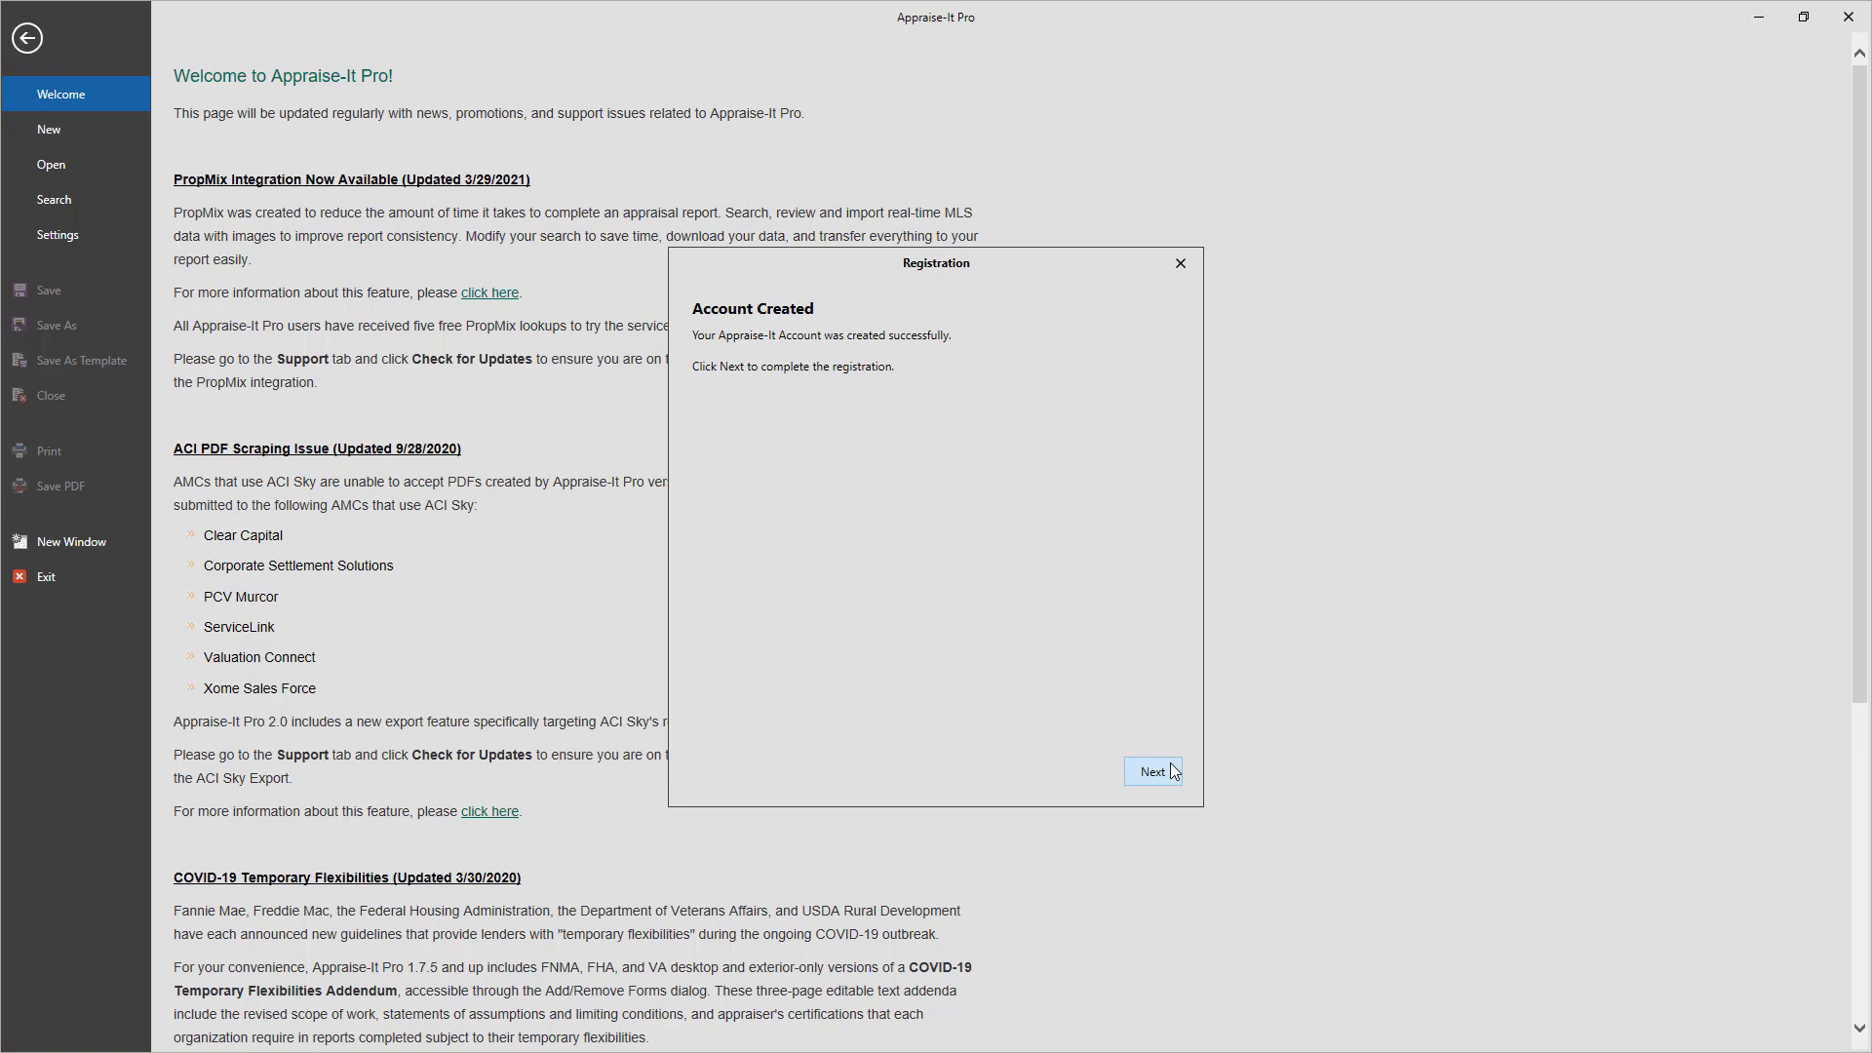
{"action": "left_click", "coordinate": [1171, 771]}
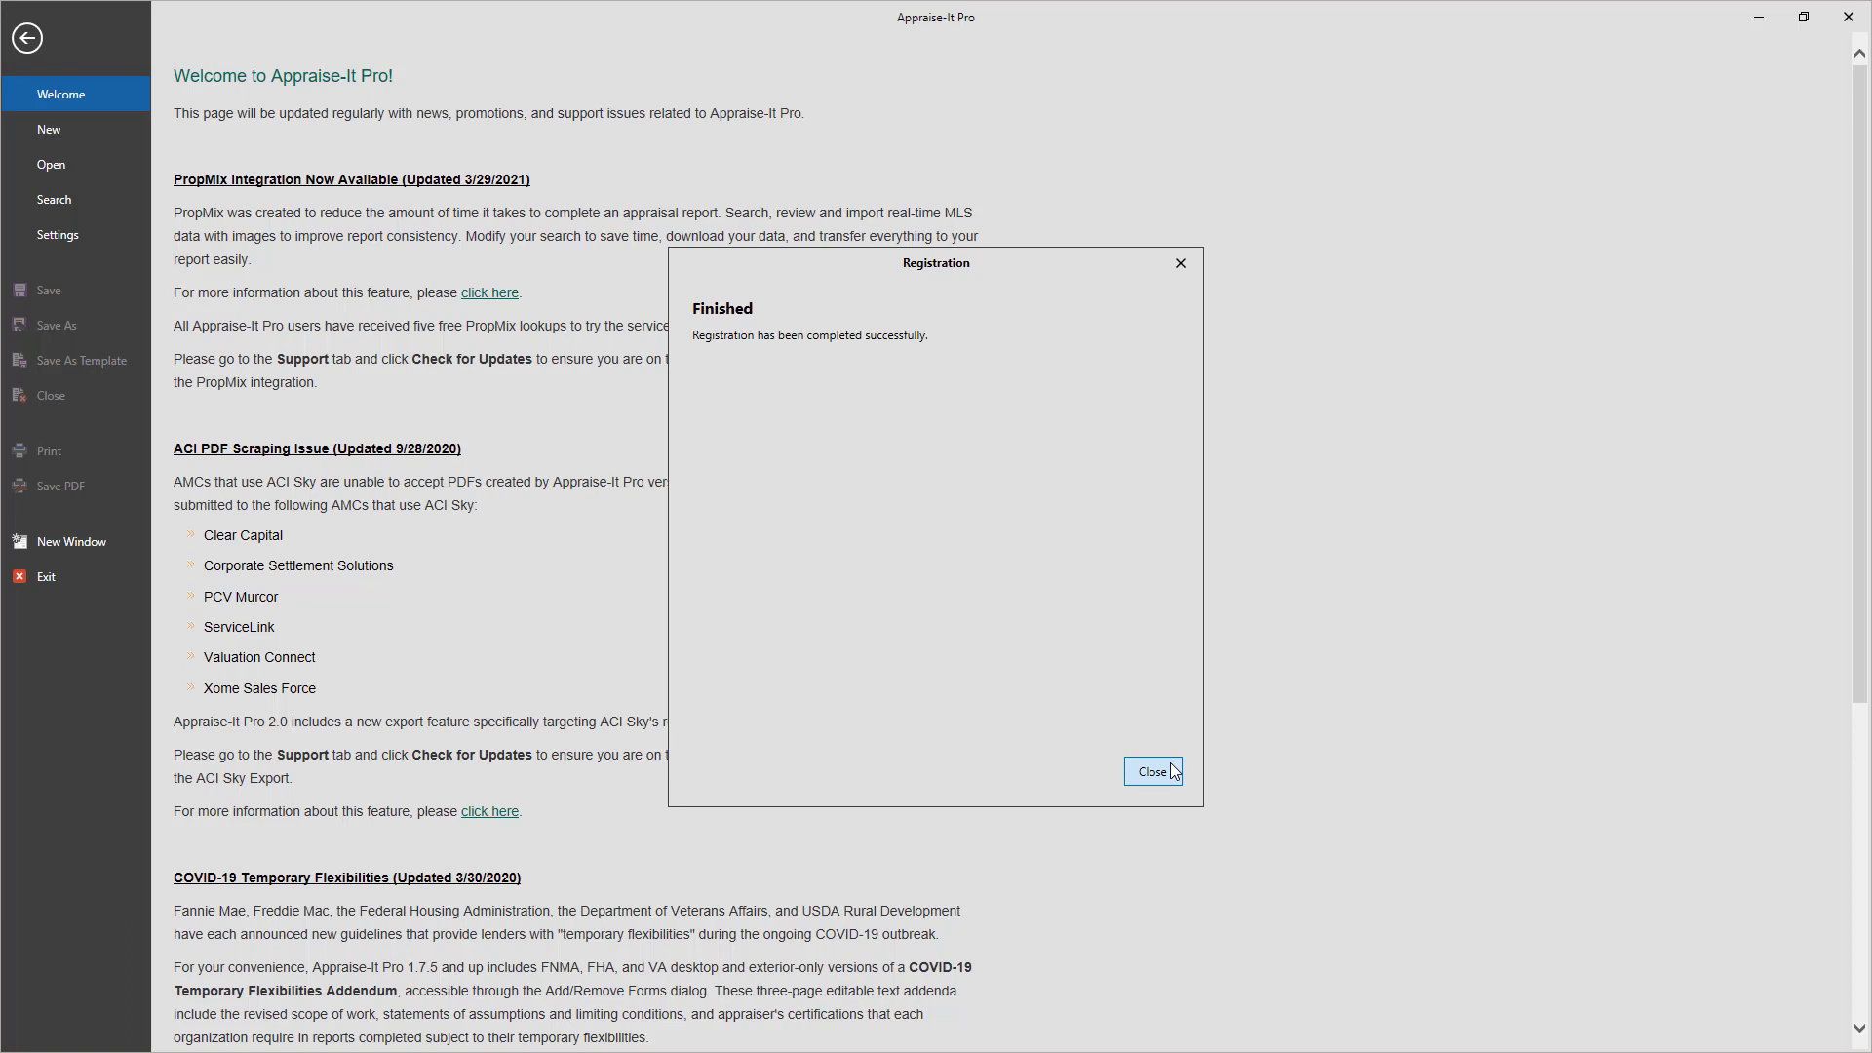
{"action": "left_click", "coordinate": [1153, 772]}
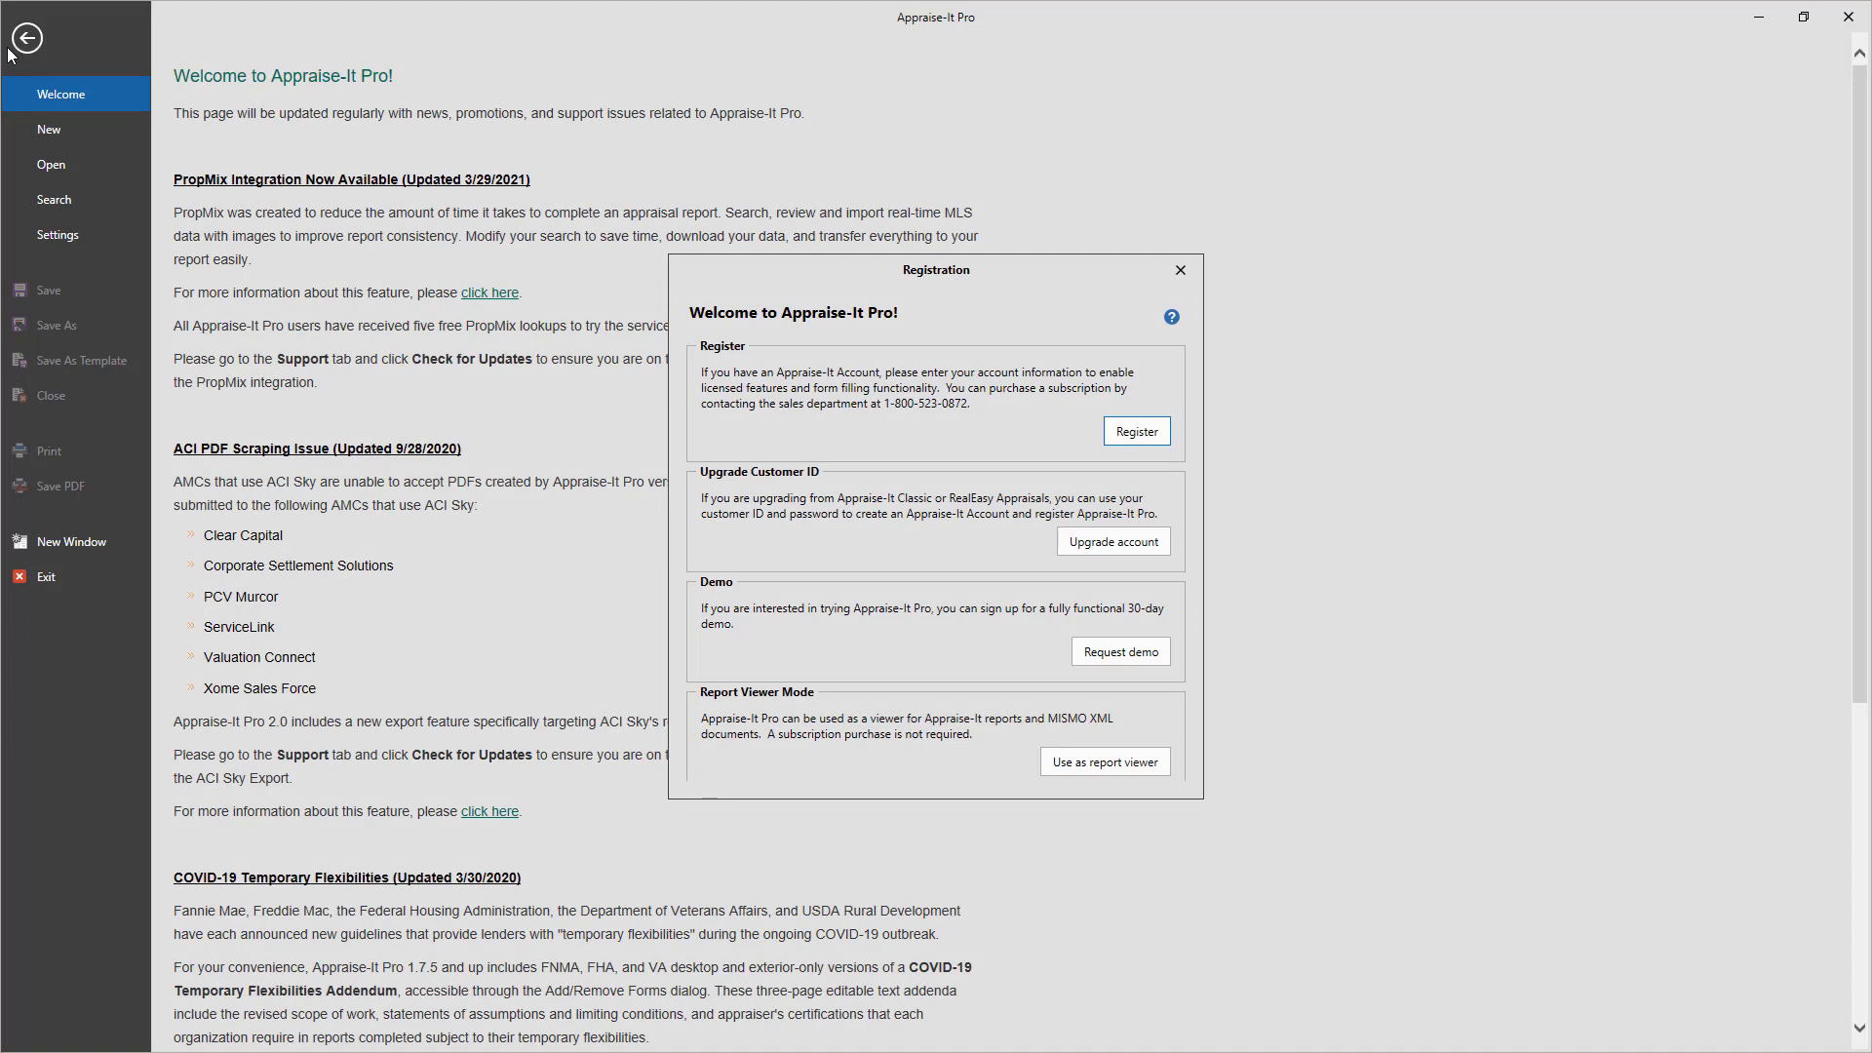
Request a free 30-day demo, filling in the user's name, company, address, state, zip and phone
{"action": "left_click", "coordinate": [1108, 657]}
{"action": "left_click", "coordinate": [884, 368]}
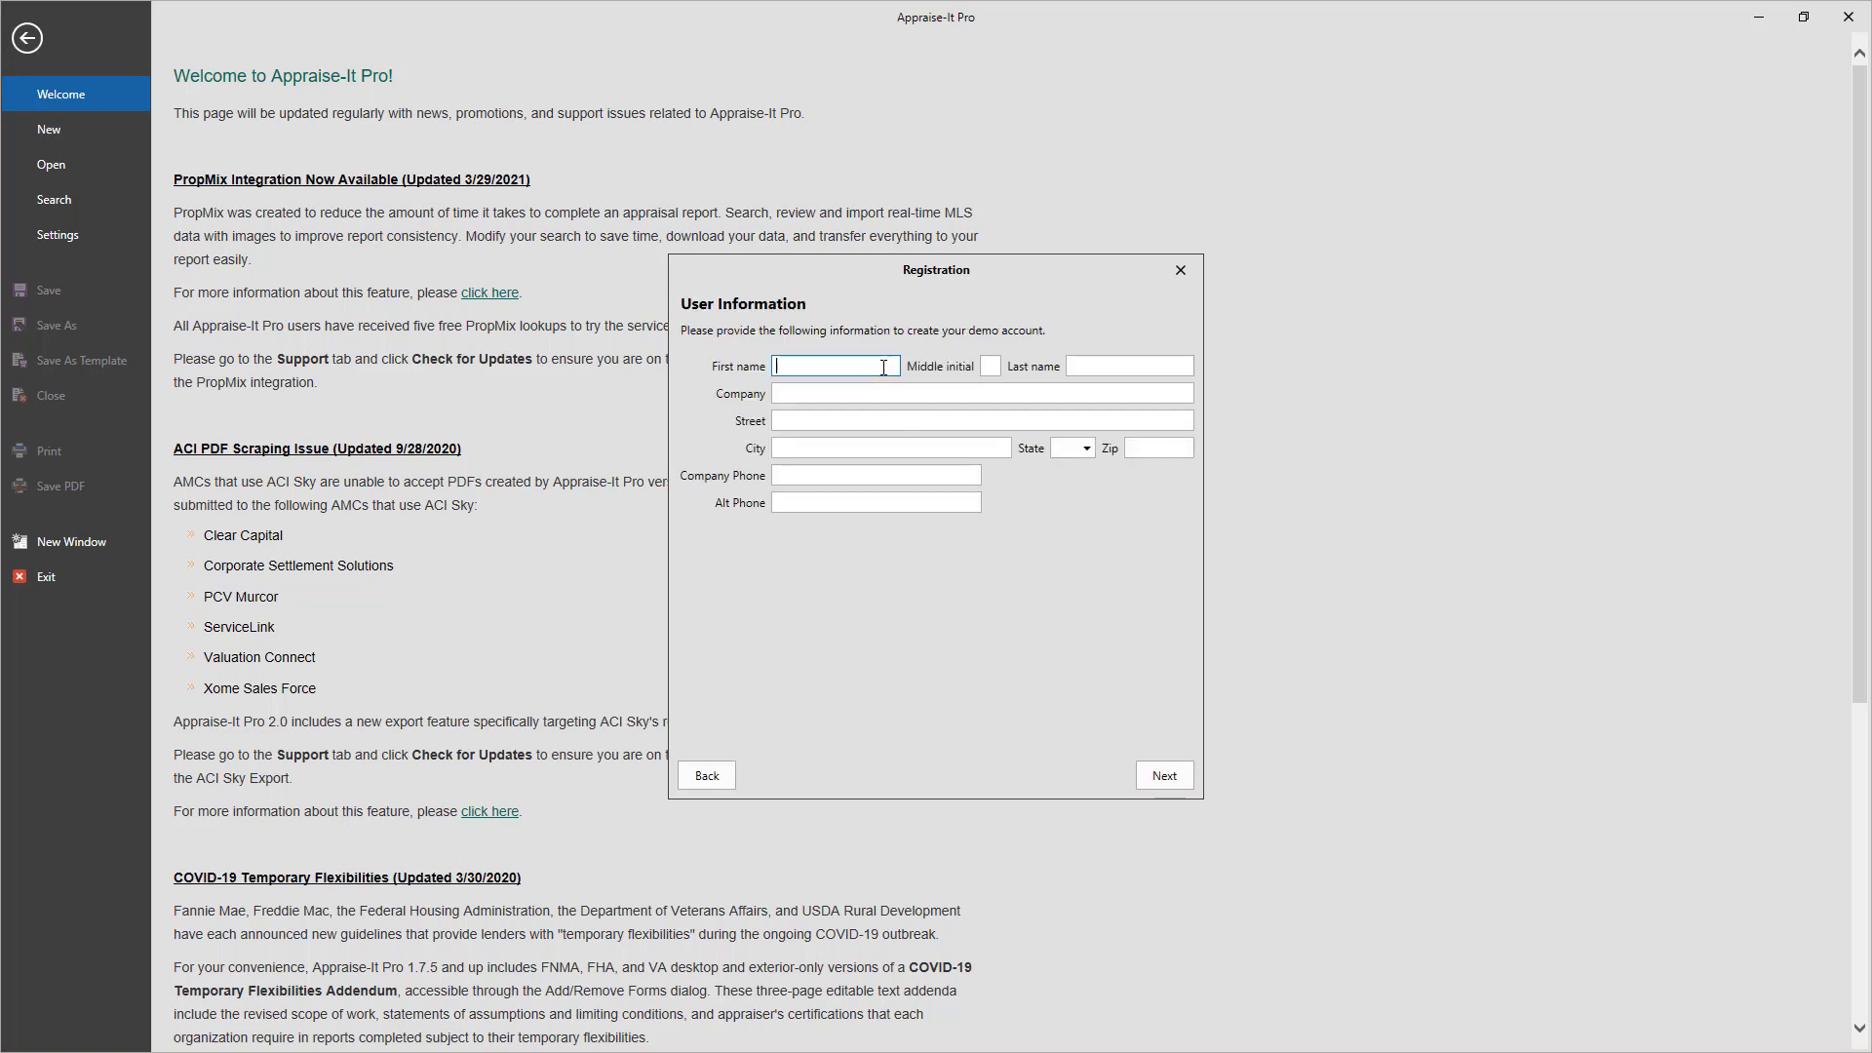
{"action": "key", "text": "Tab"}
{"action": "key", "text": "Tab"}
{"action": "key", "text": "Tab"}
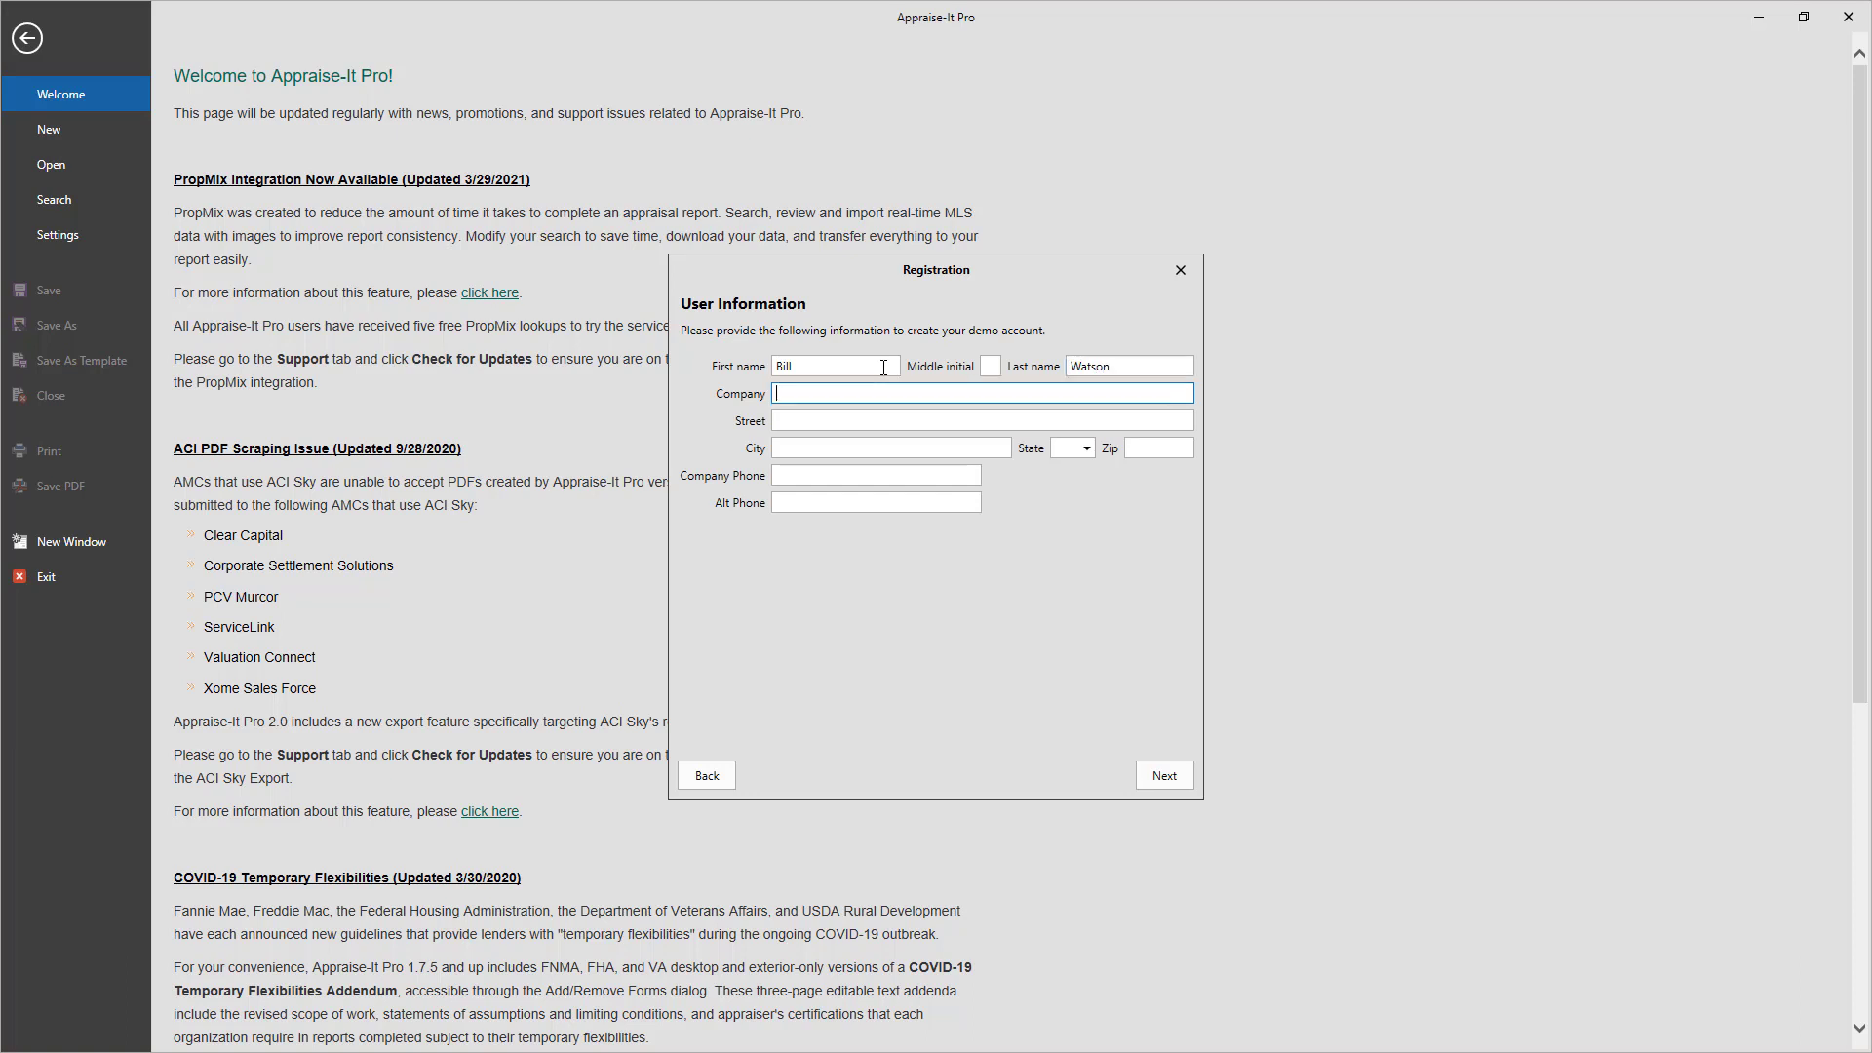
{"action": "type", "text": "Watson Appraisals"}
{"action": "key", "text": "Tab"}
{"action": "type", "text": "123 Park Rd."}
{"action": "key", "text": "Tab"}
{"action": "type", "text": "Charlotte"}
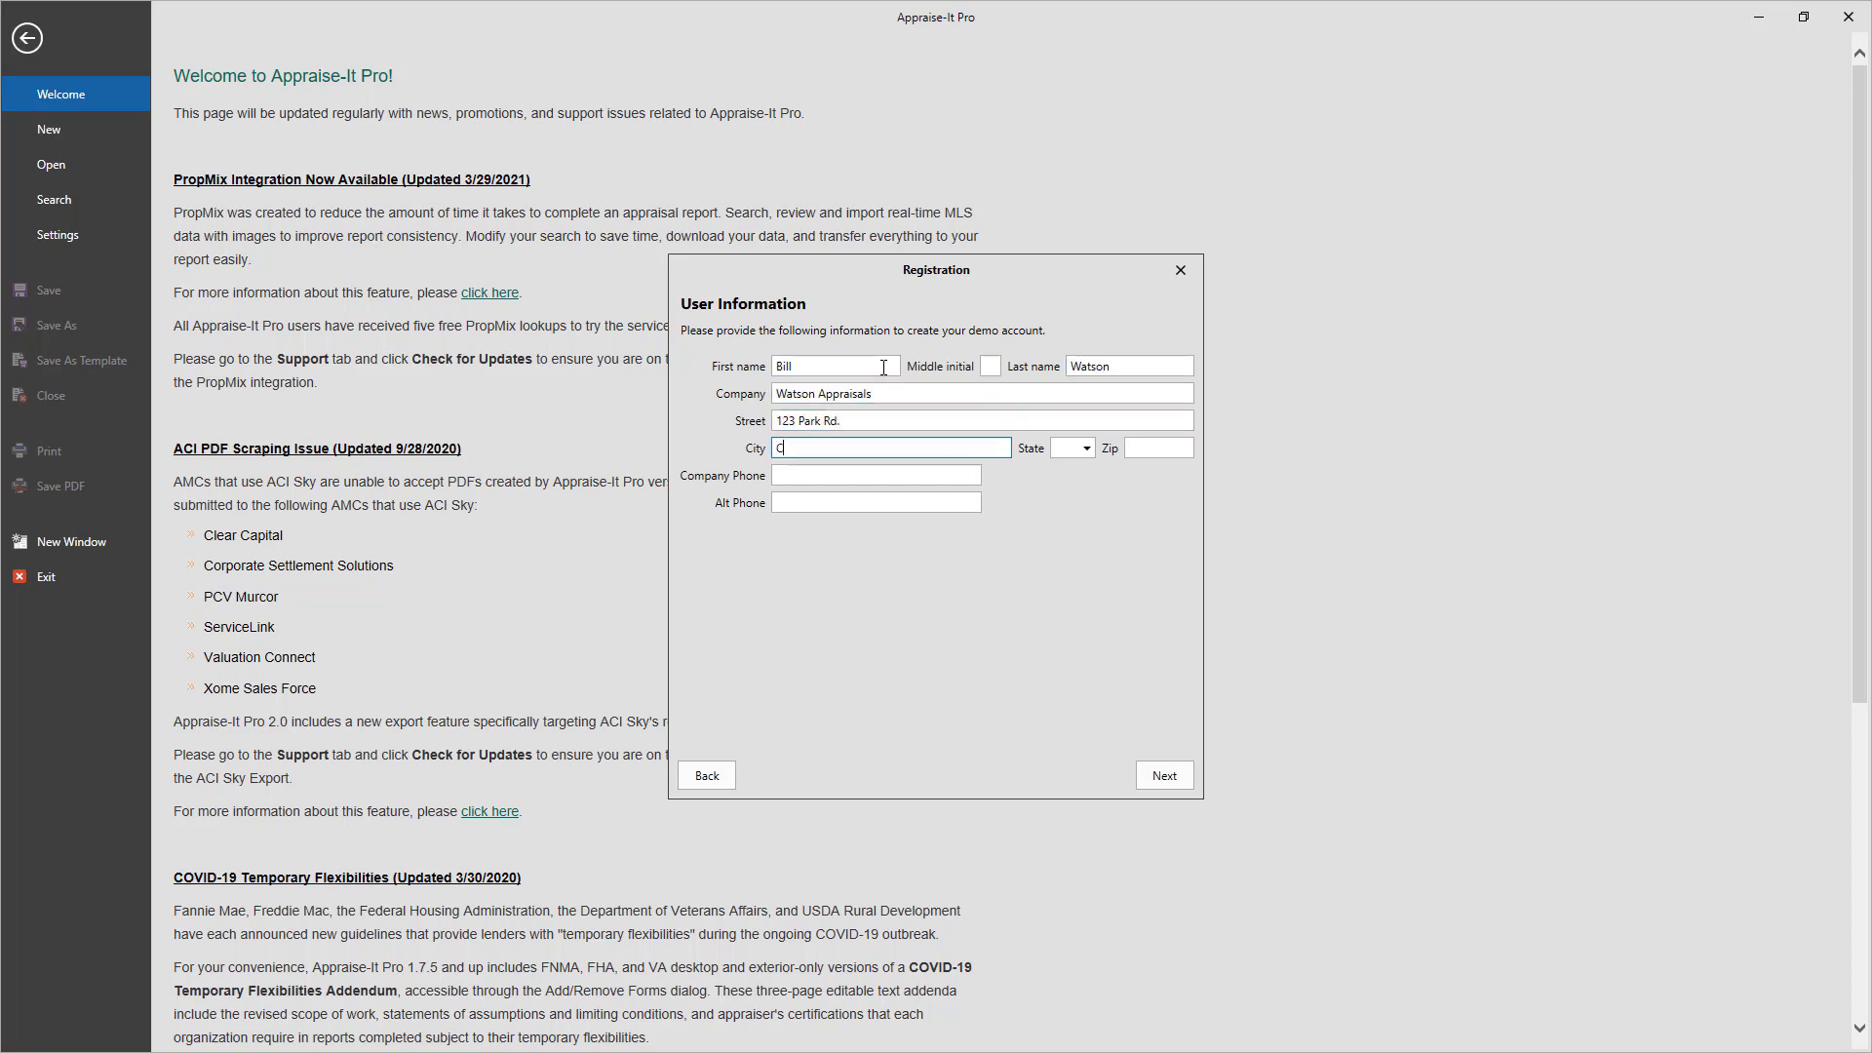
{"action": "key", "text": "Tab"}
{"action": "type", "text": "NC"}
{"action": "key", "text": "Tab"}
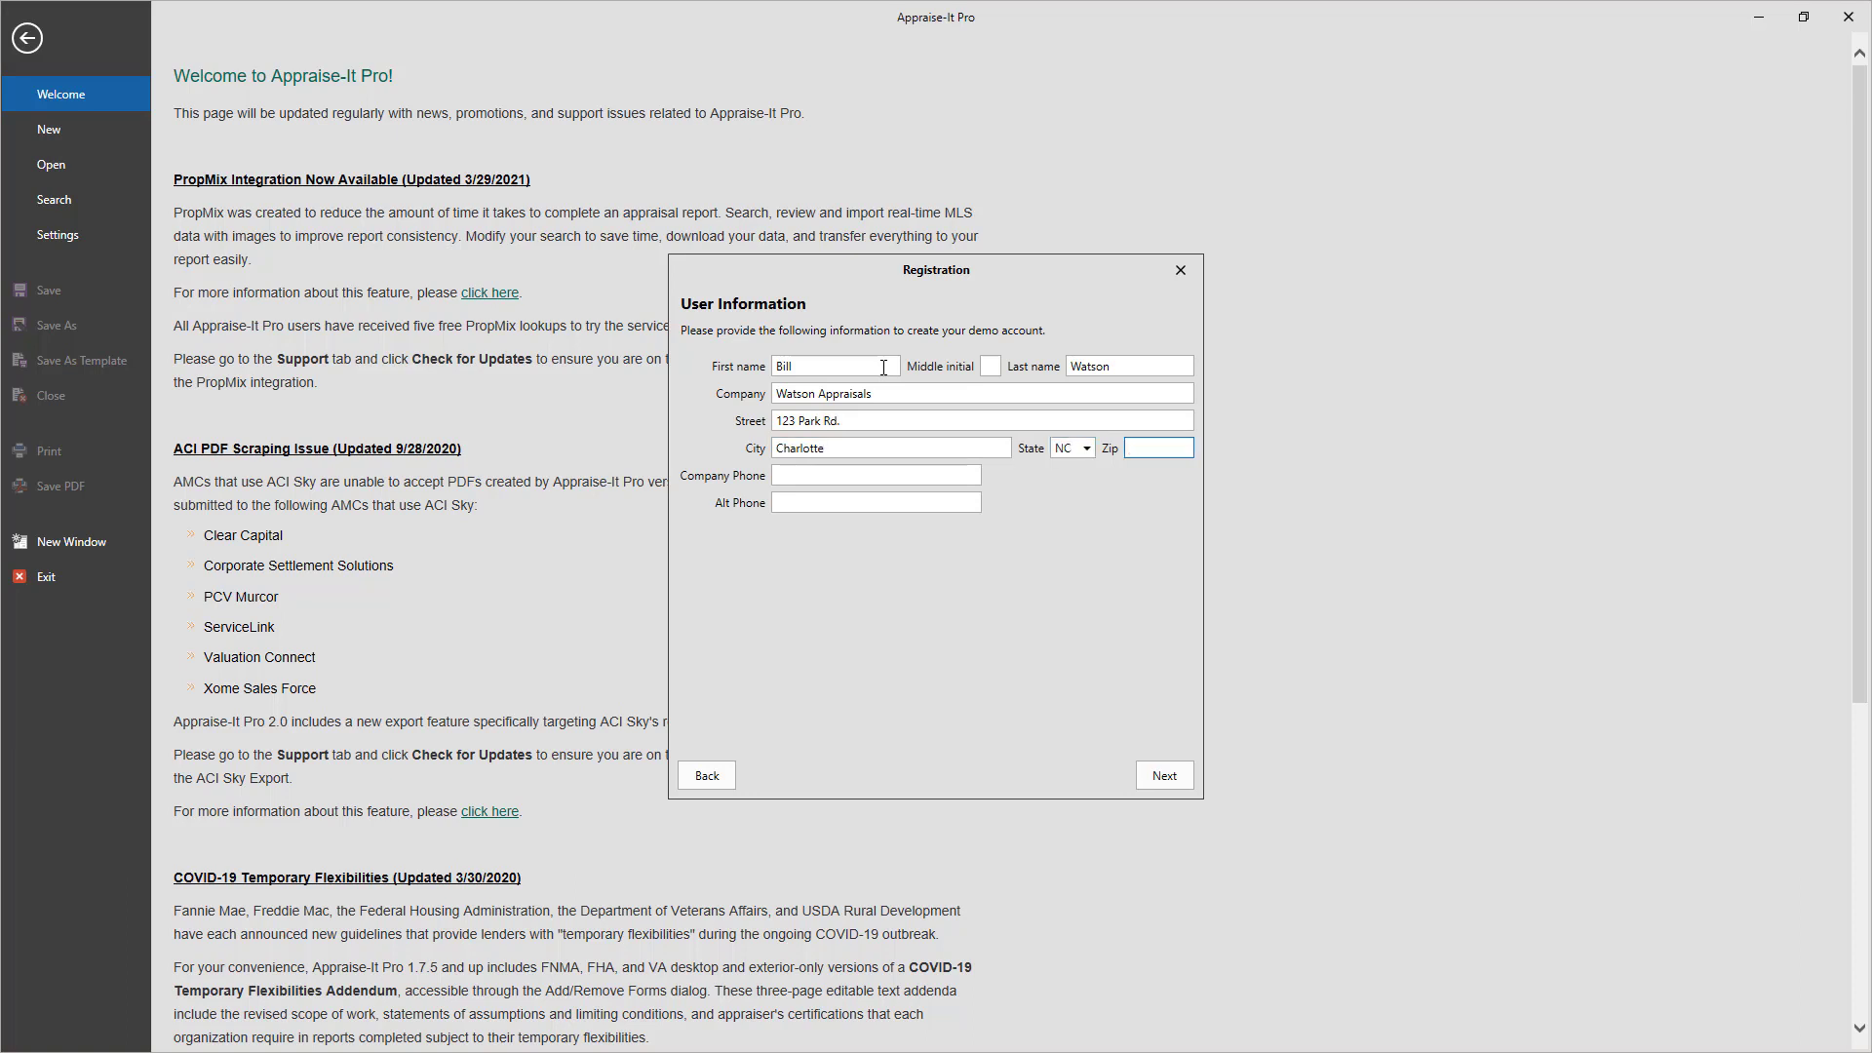
{"action": "type", "text": "28226"}
{"action": "key", "text": "Tab"}
{"action": "type", "text": "8285551212"}
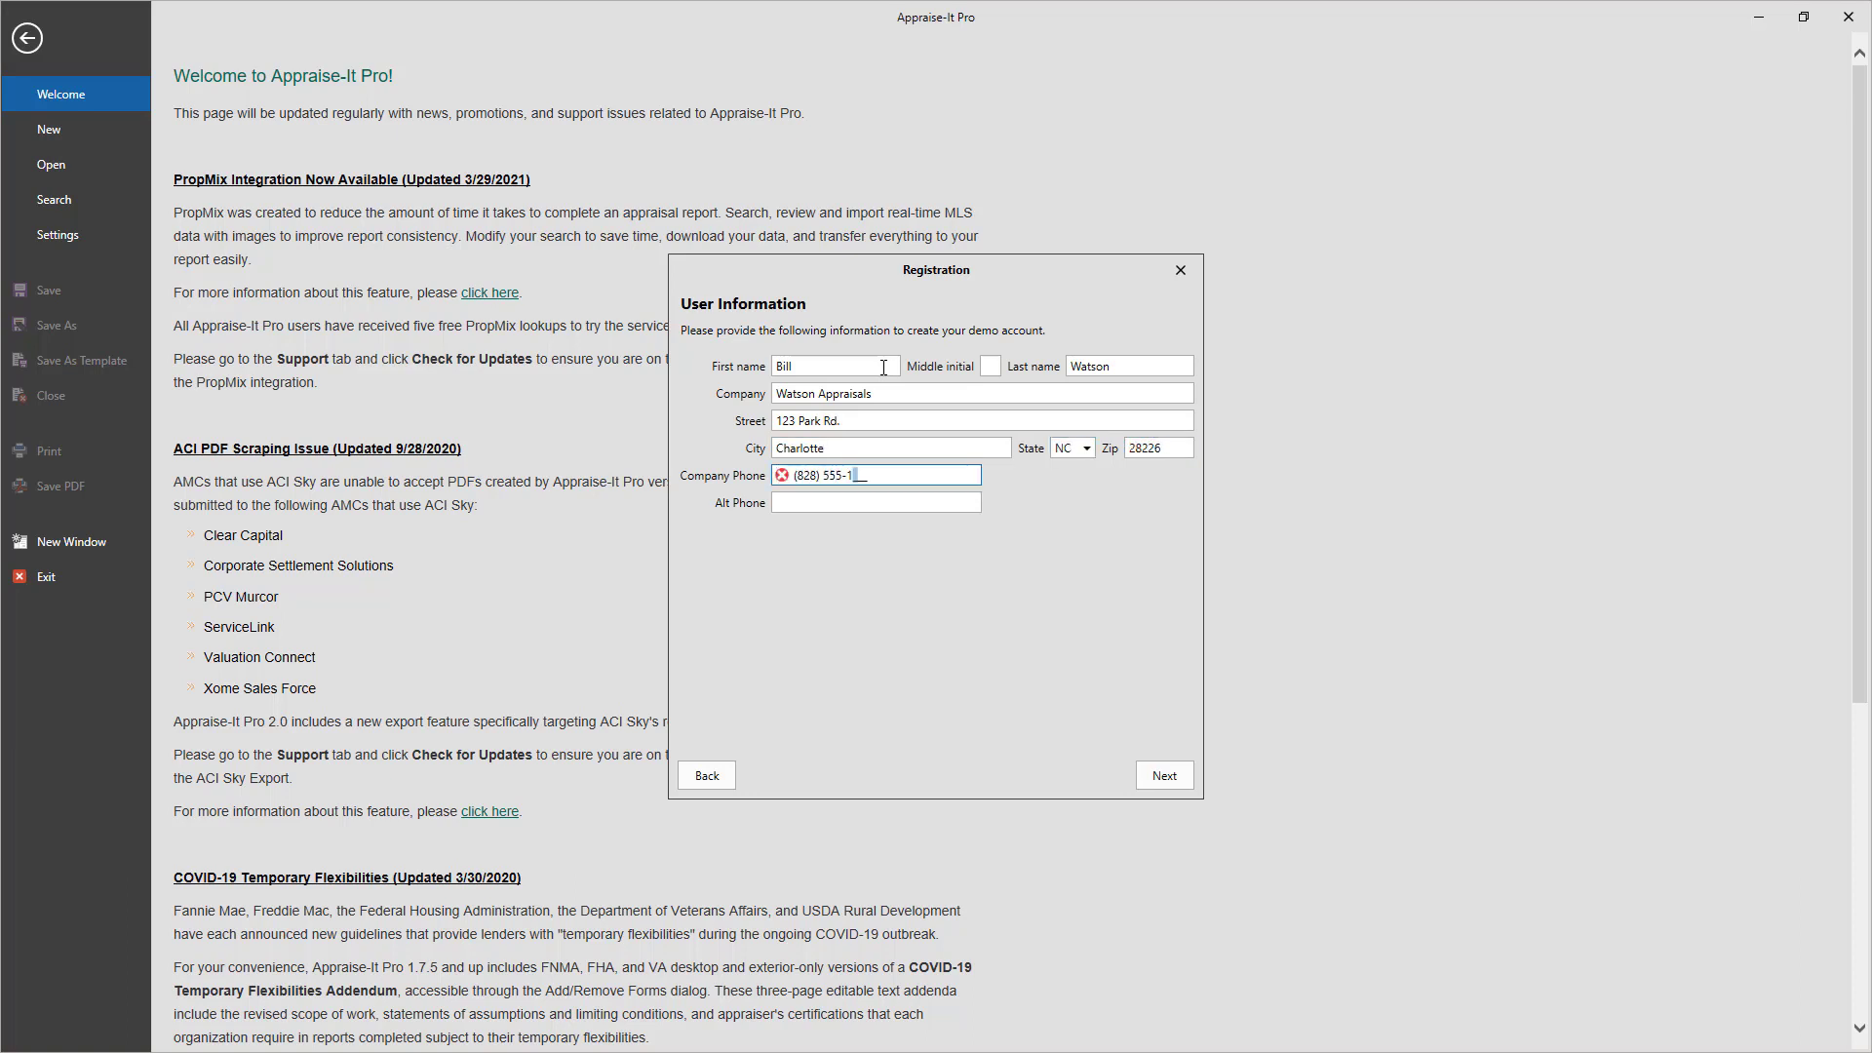
Enter the demo account's e-mail and password twice, with a birth-city challenge question and answer
{"action": "left_click", "coordinate": [1164, 772]}
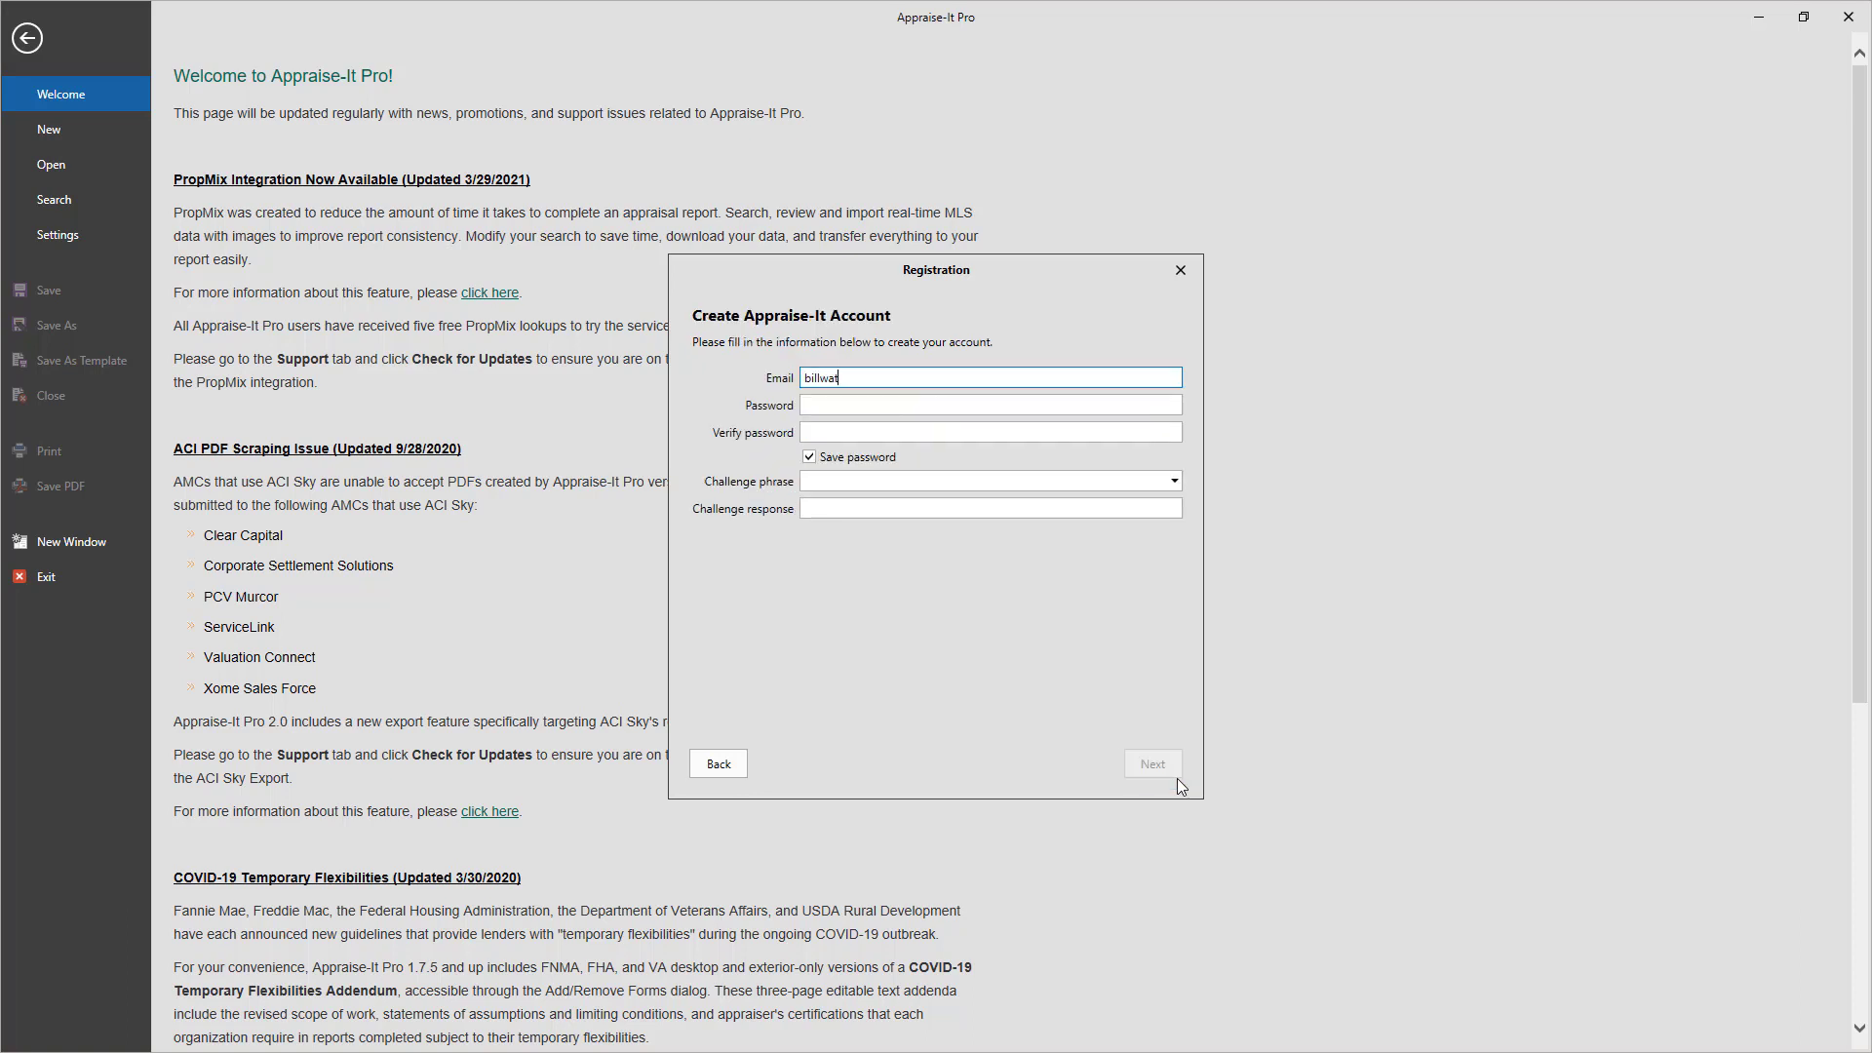
{"action": "key", "text": "Tab"}
{"action": "type", "text": "************"}
{"action": "key", "text": "Tab"}
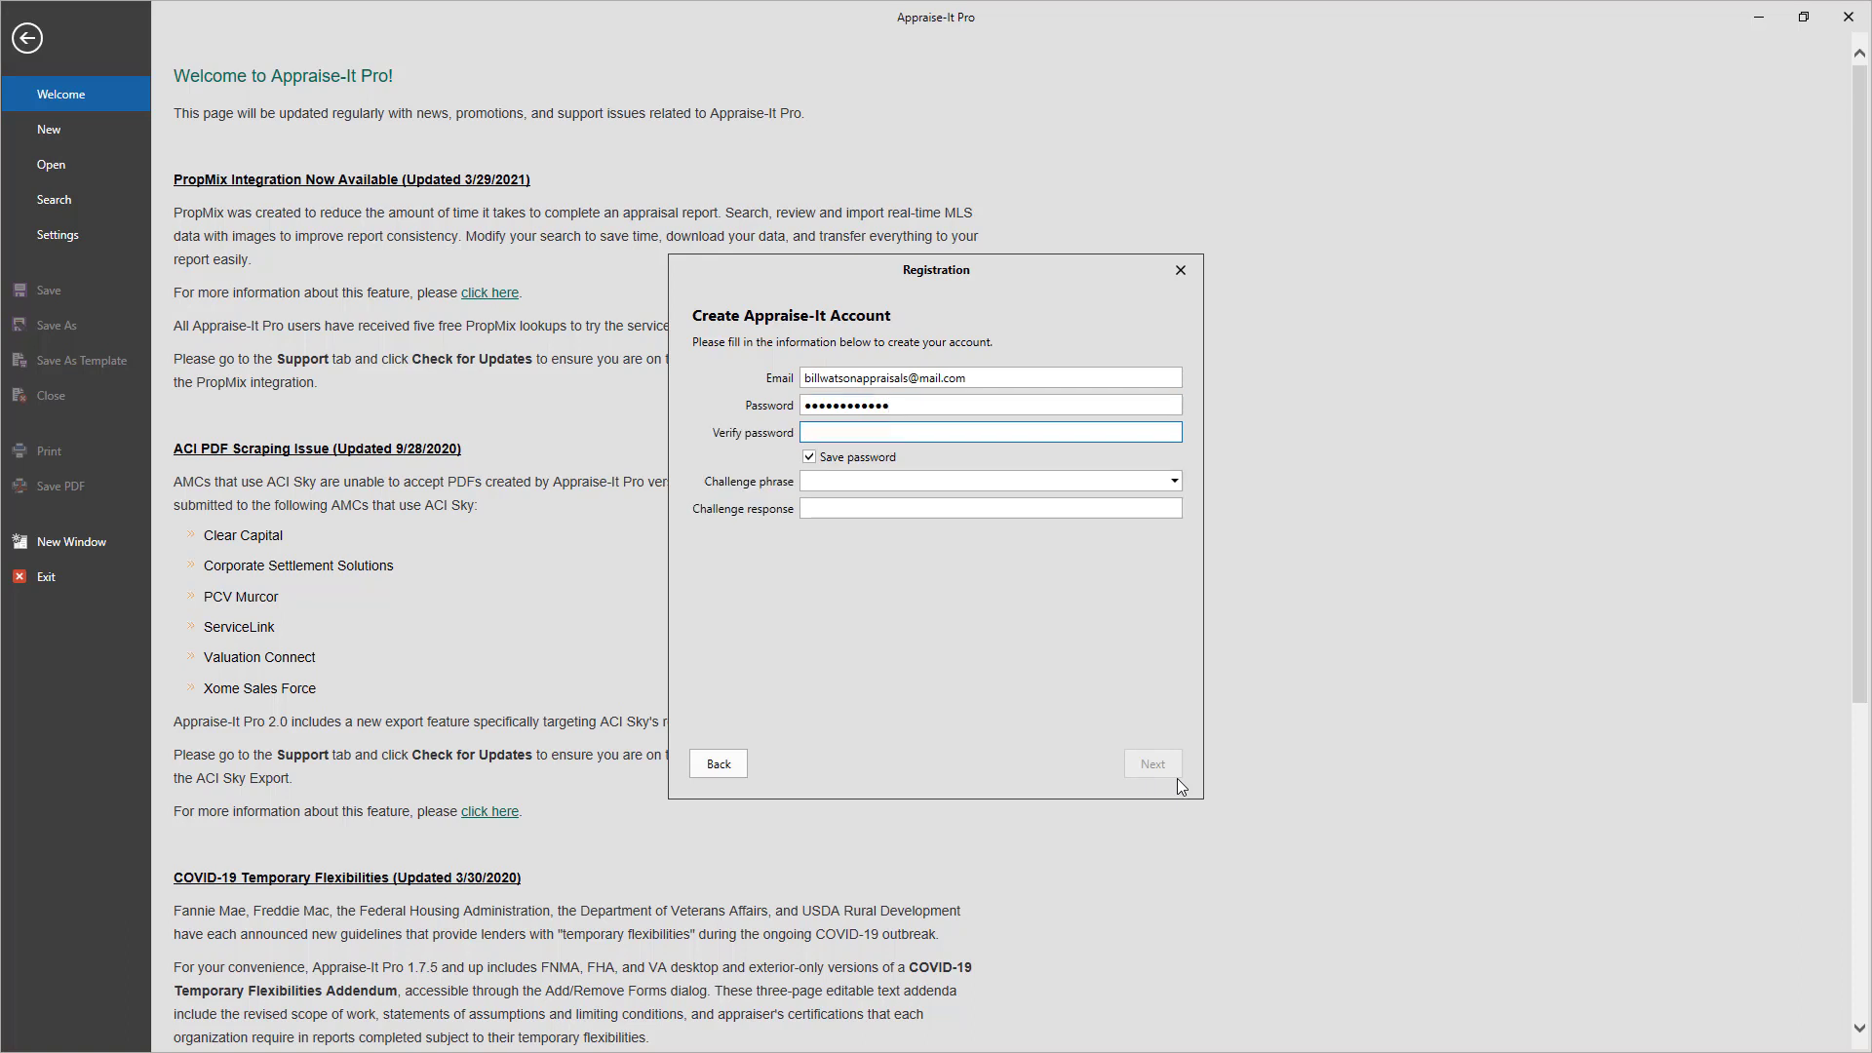
{"action": "type", "text": "************"}
{"action": "key", "text": "Tab"}
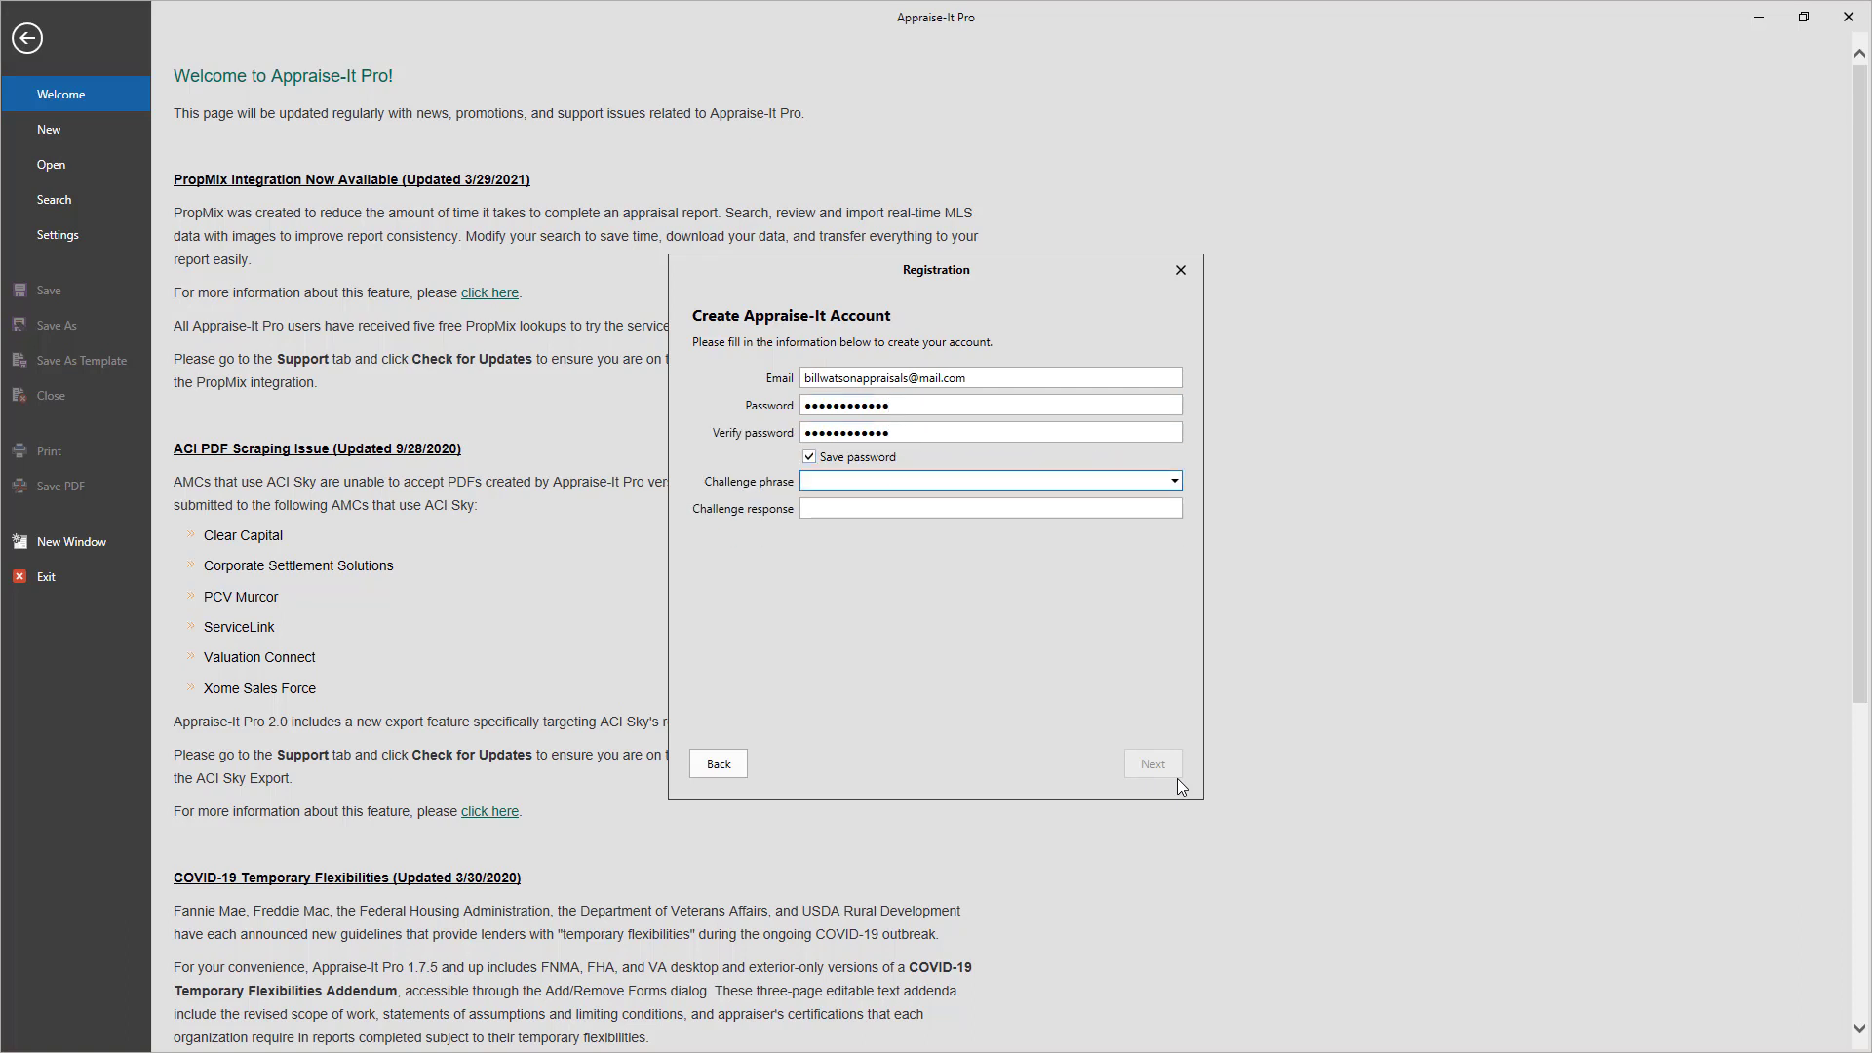
{"action": "key", "text": "Down"}
{"action": "key", "text": "Tab"}
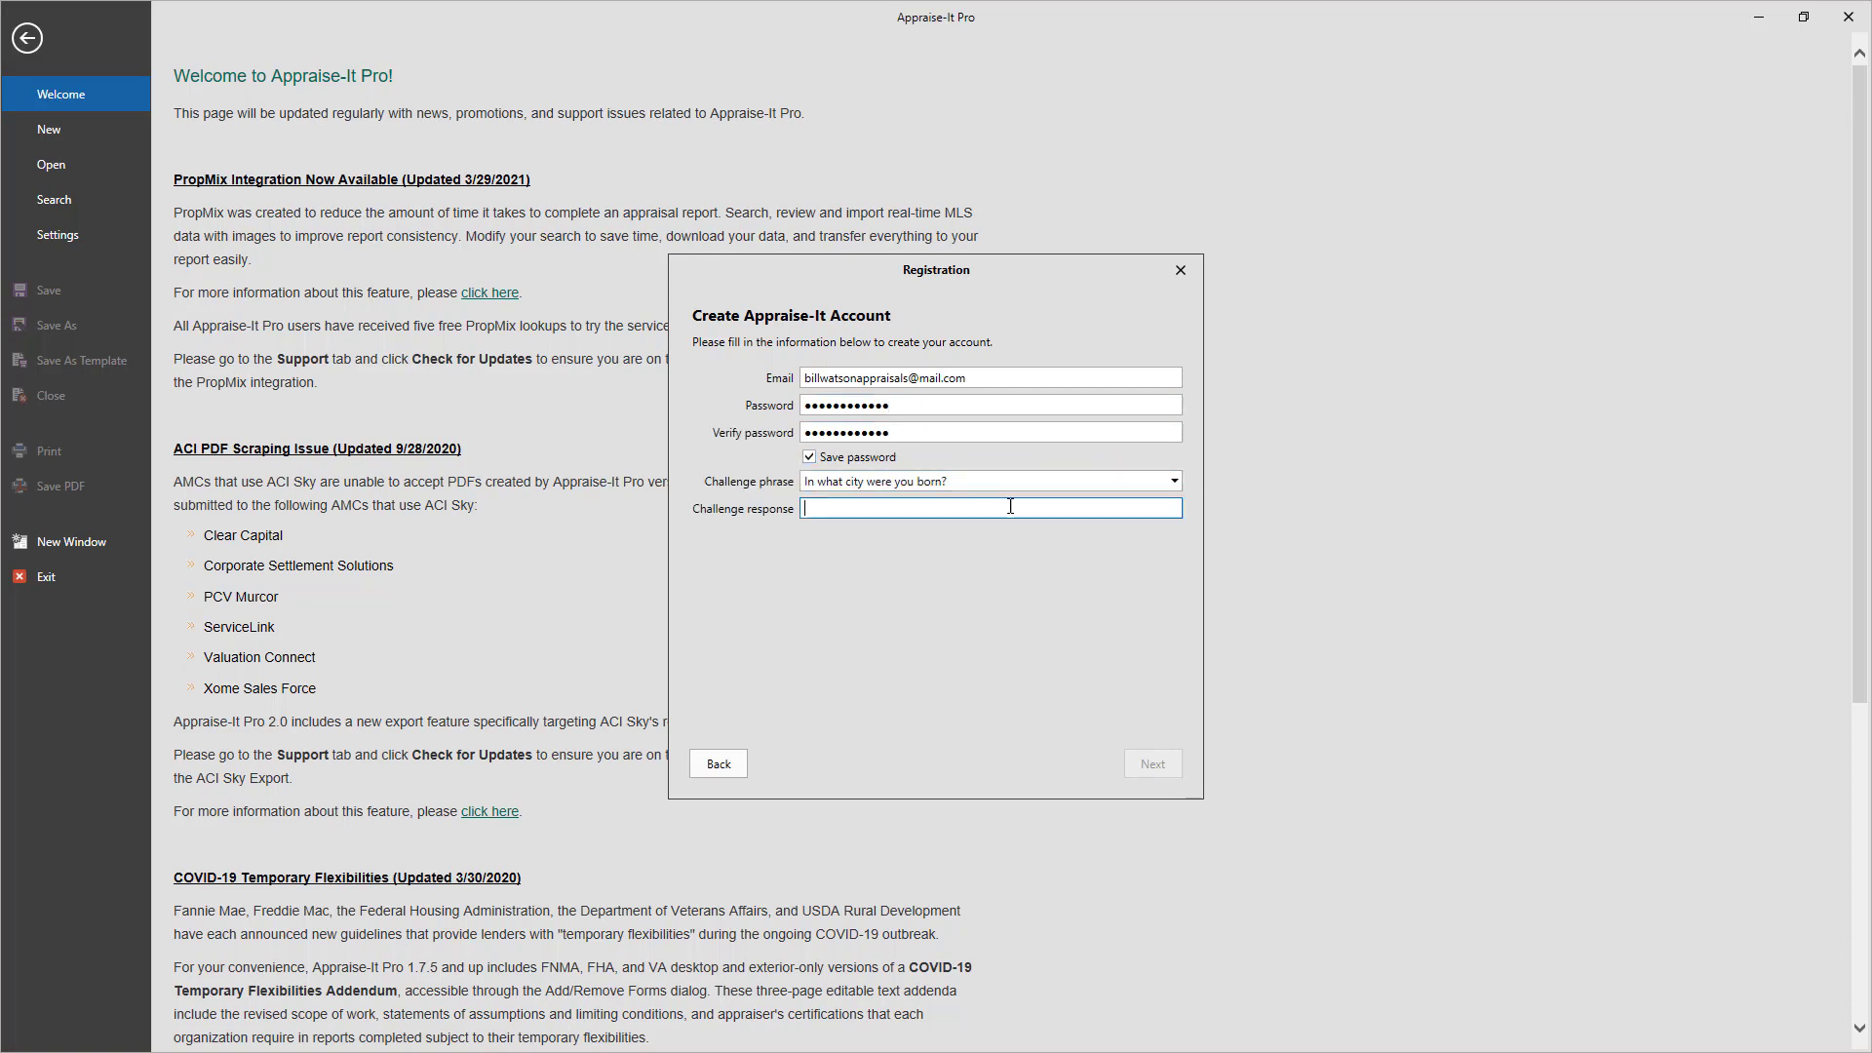
{"action": "type", "text": "Charlott"}
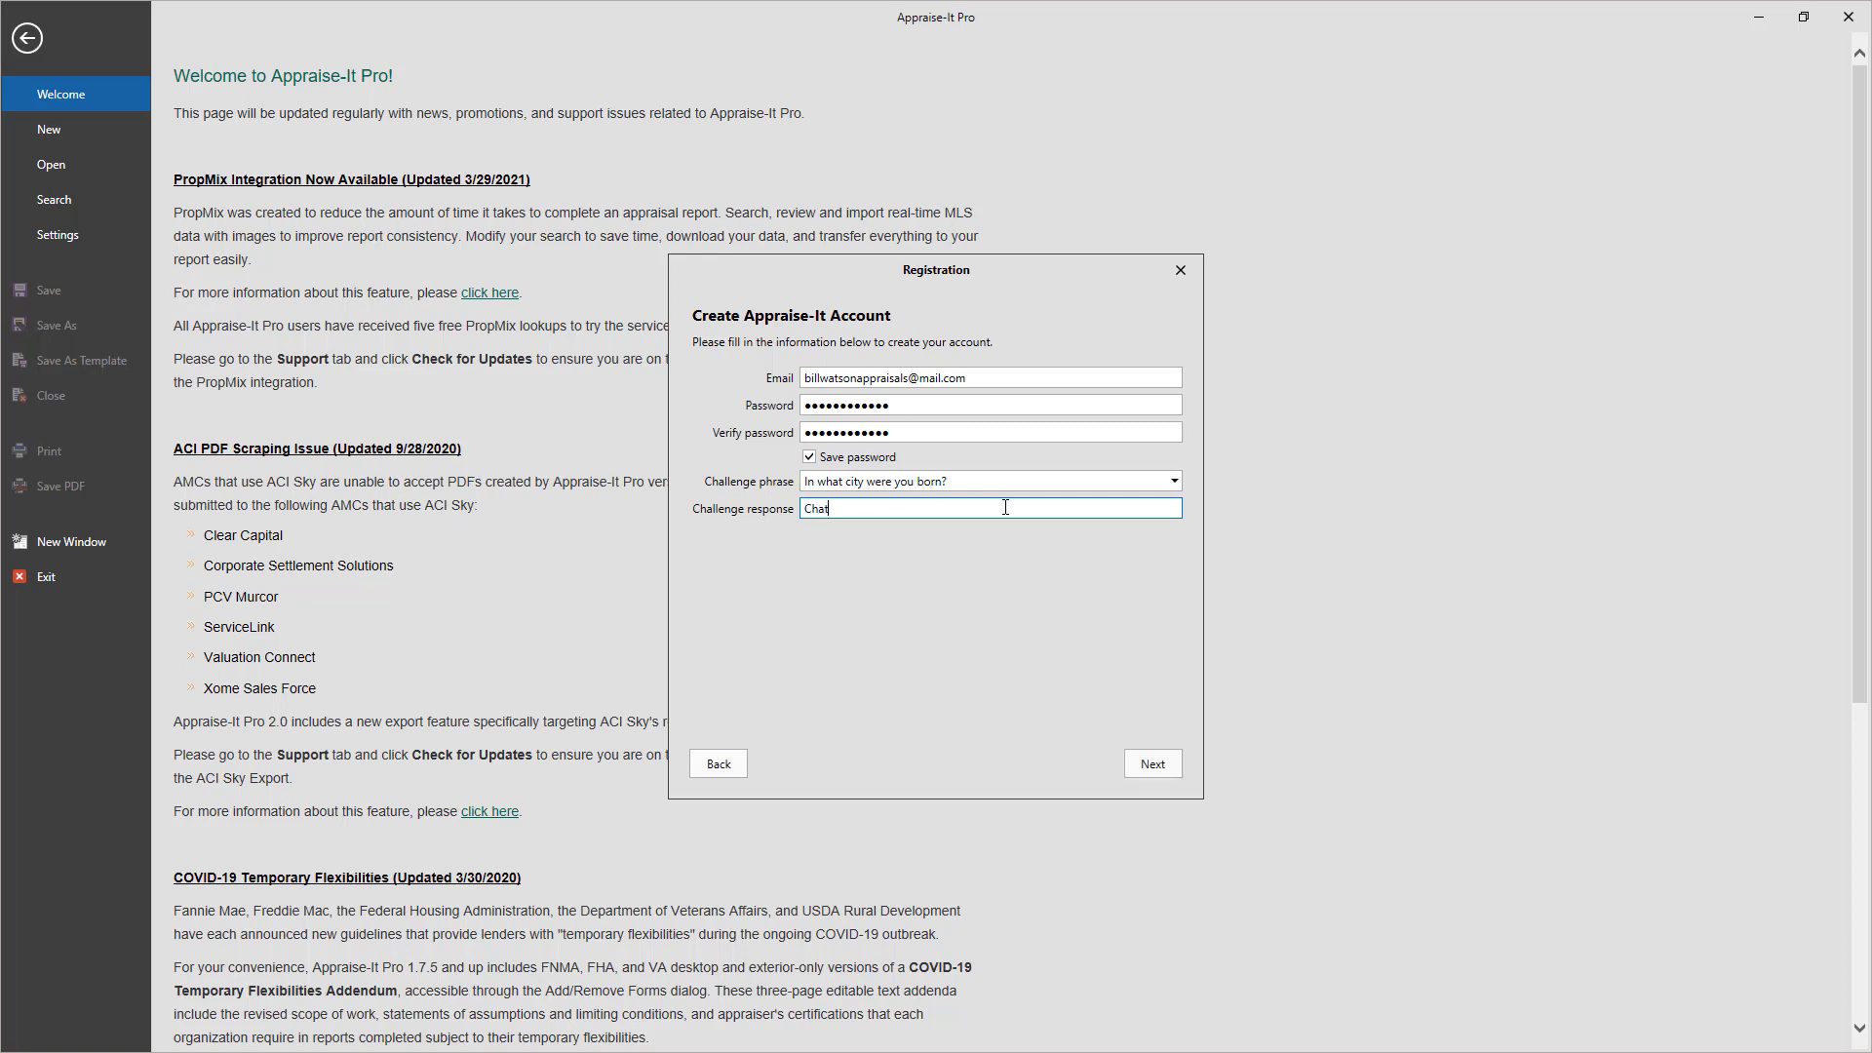
{"action": "type", "text": "e"}
Enter the user's name as the report signature name and finish registration
{"action": "left_click", "coordinate": [1151, 764]}
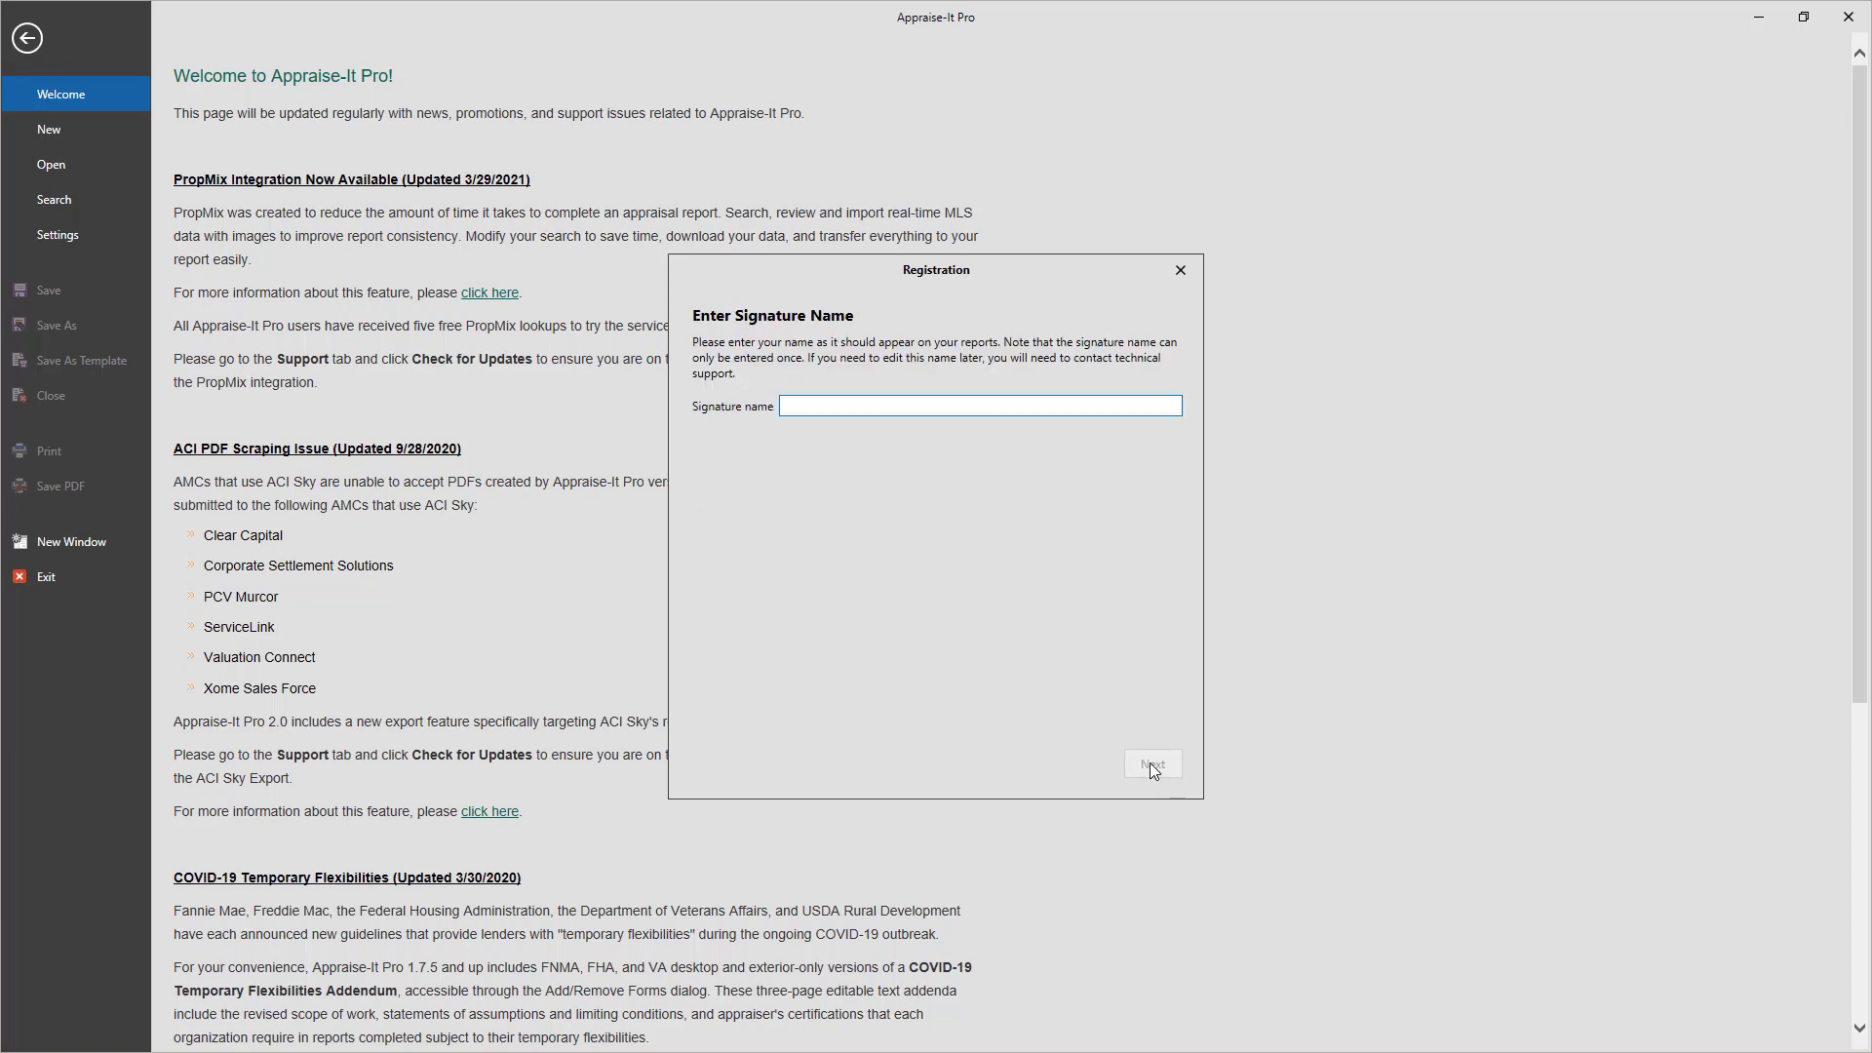
{"action": "left_click", "coordinate": [1150, 763]}
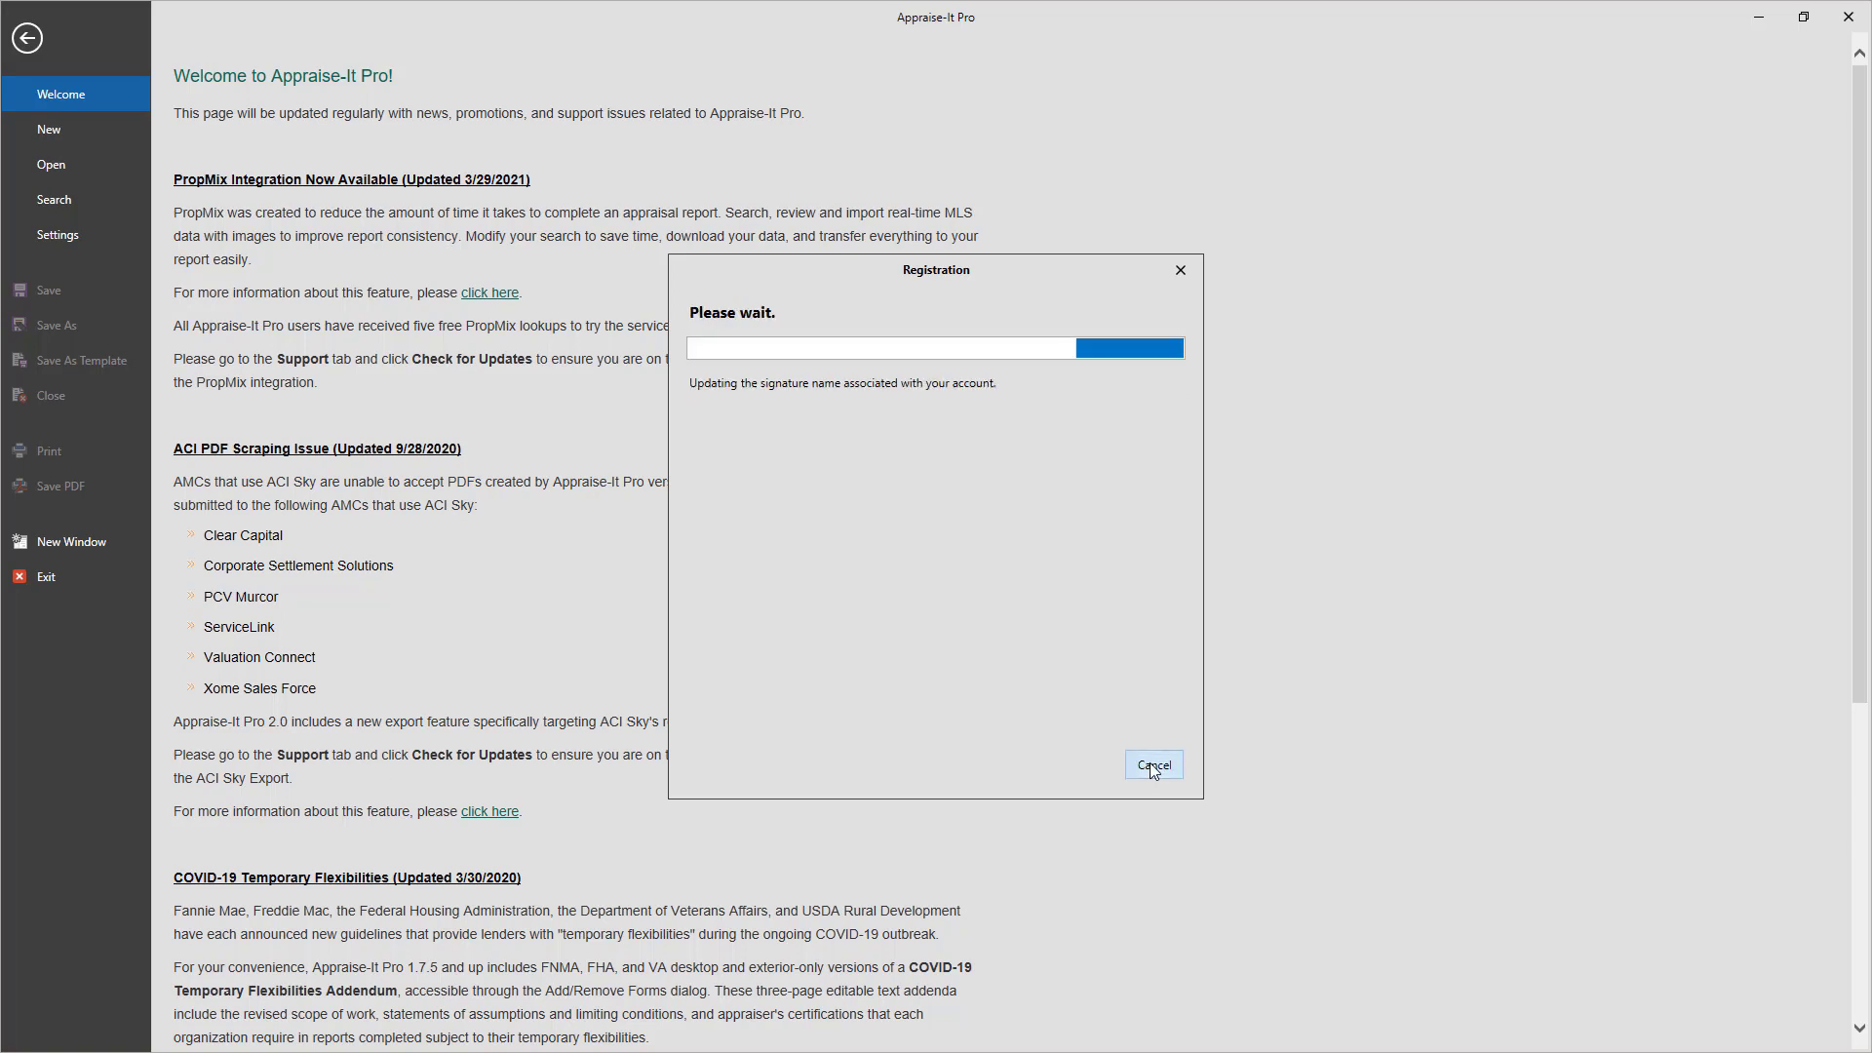
{"action": "left_click", "coordinate": [1149, 763]}
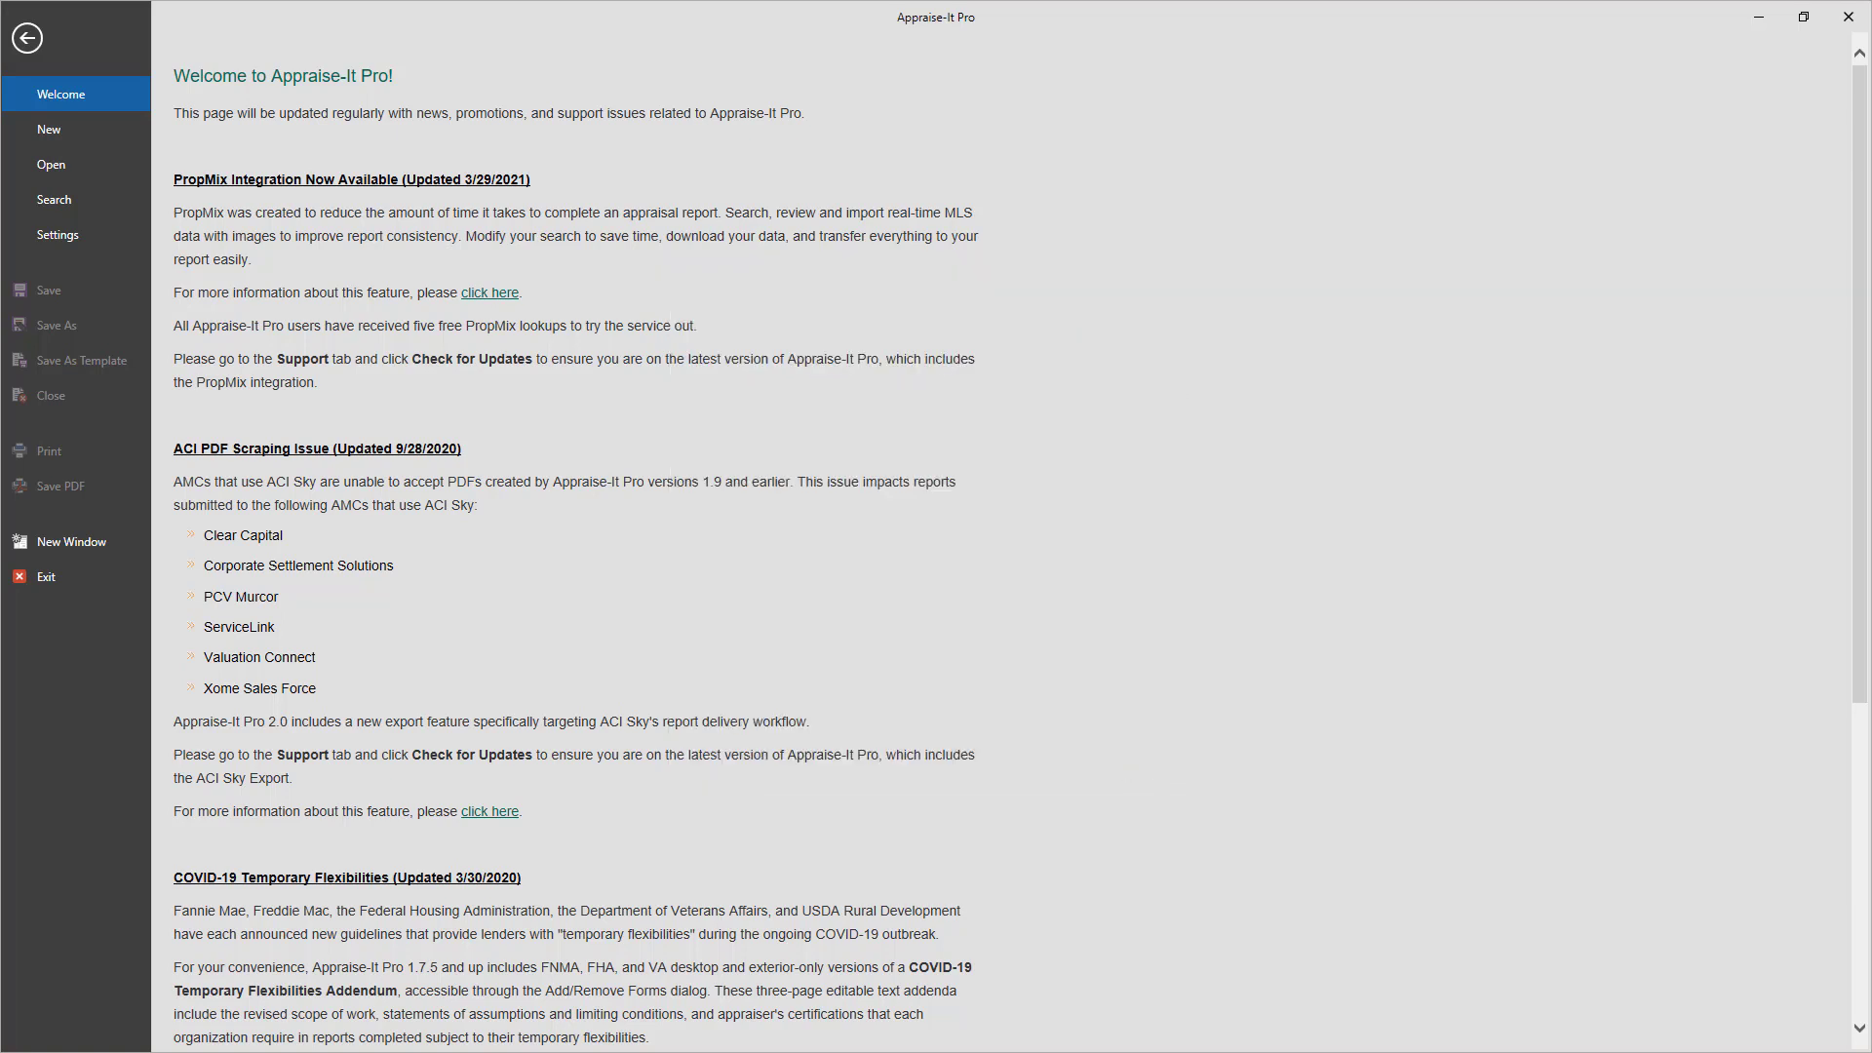
Start a UAD Uniform Residential Appraisal Report in report viewer mode, then show the Open page
{"action": "left_click", "coordinate": [114, 132]}
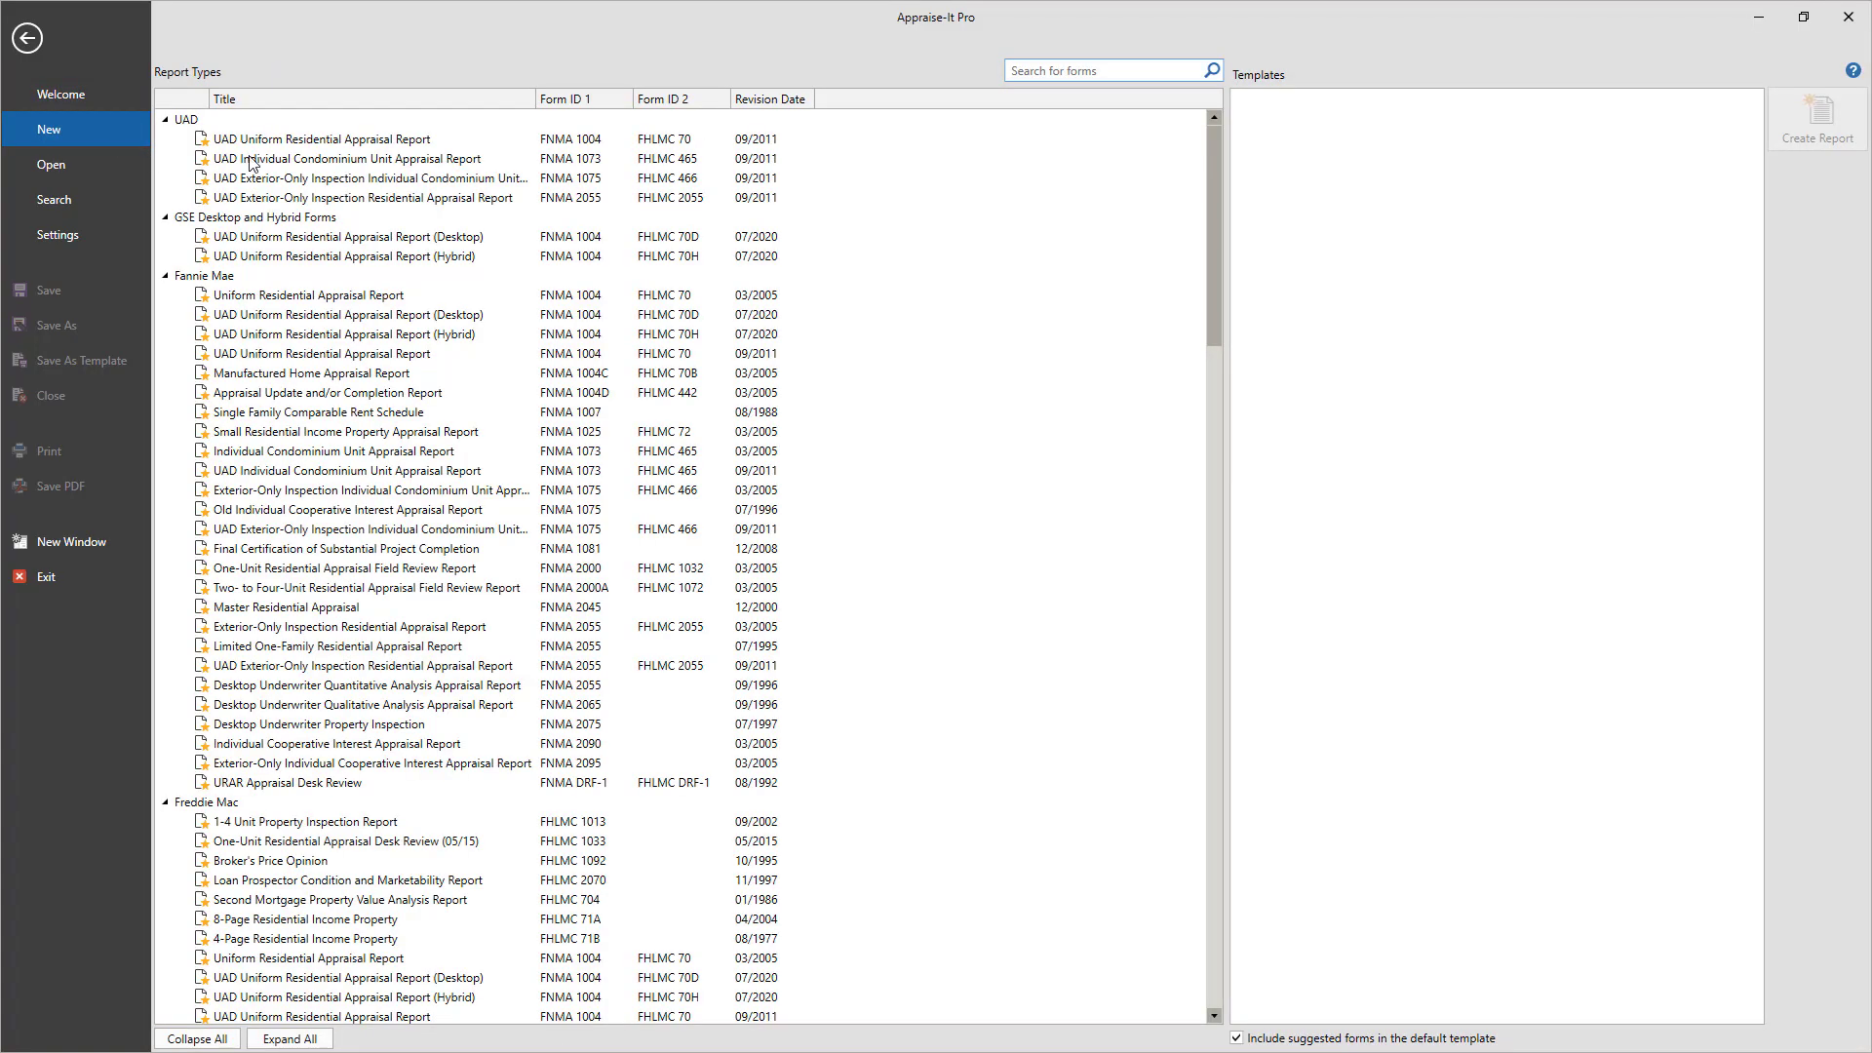
{"action": "left_click", "coordinate": [299, 147]}
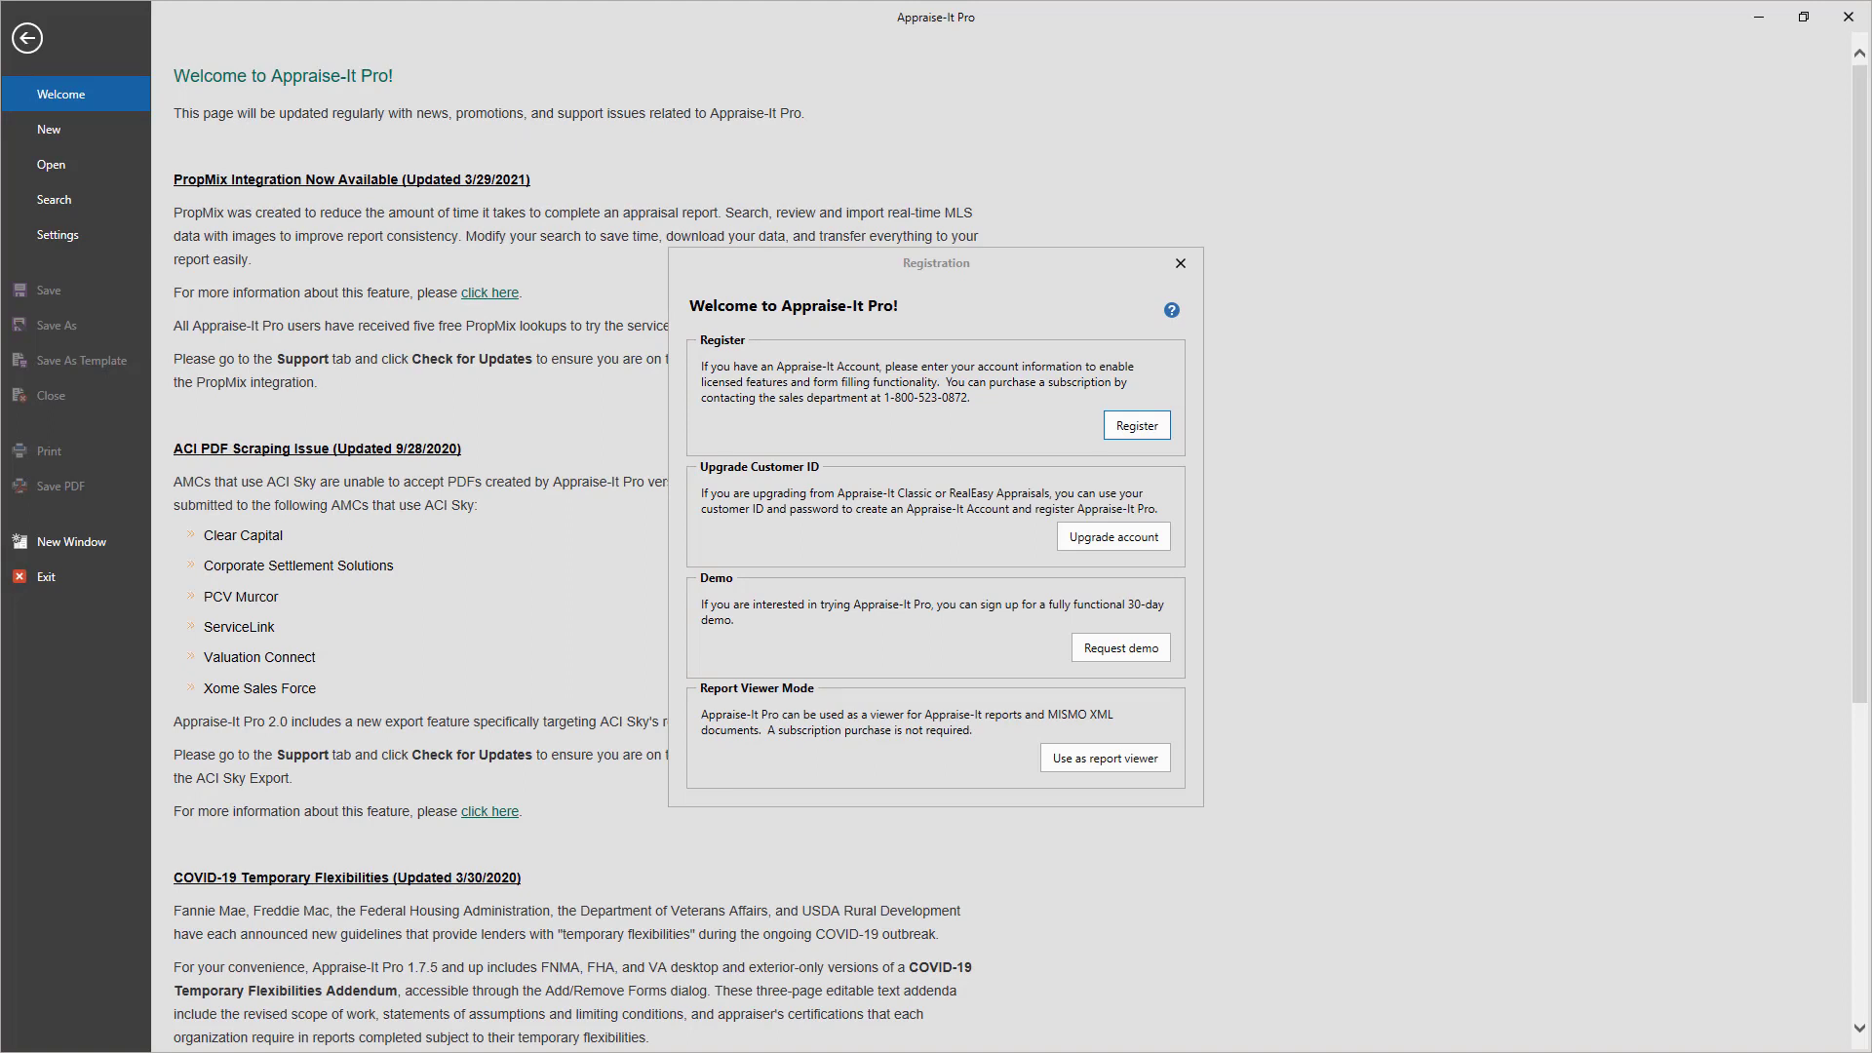
{"action": "left_click", "coordinate": [1102, 760]}
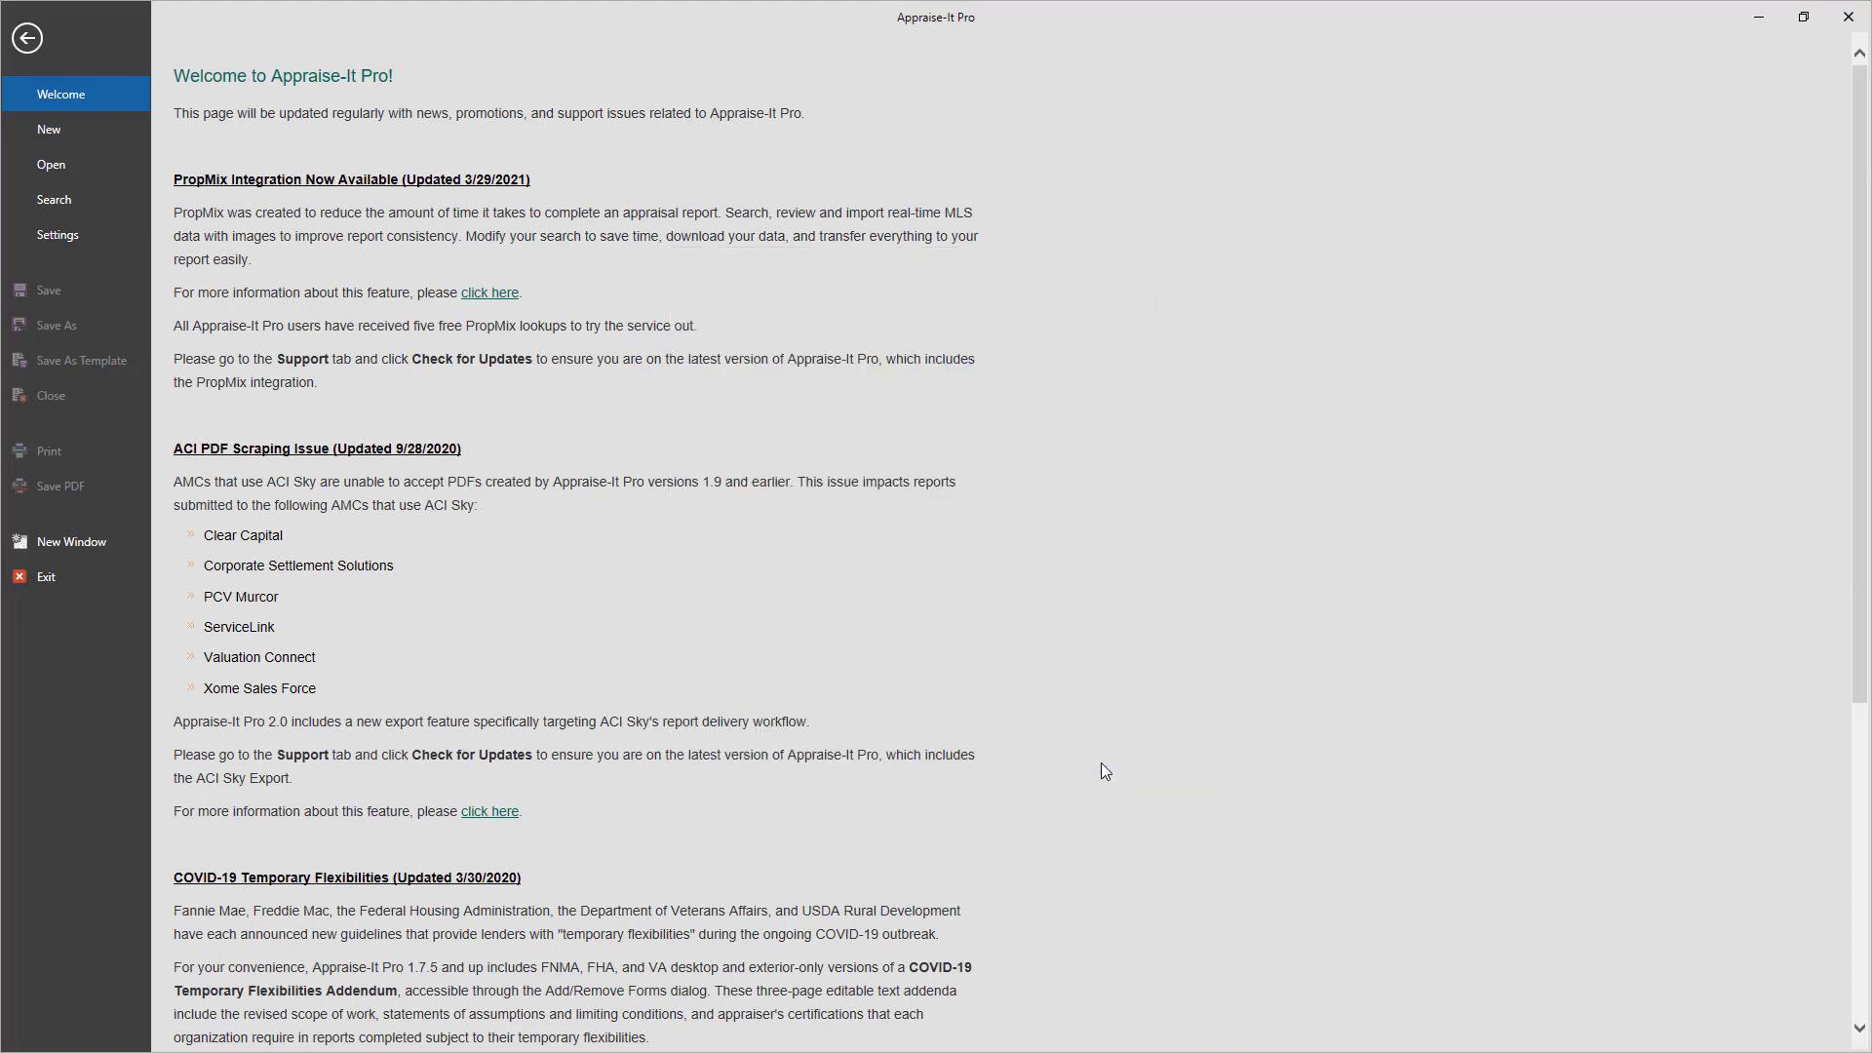
{"action": "left_click", "coordinate": [73, 167]}
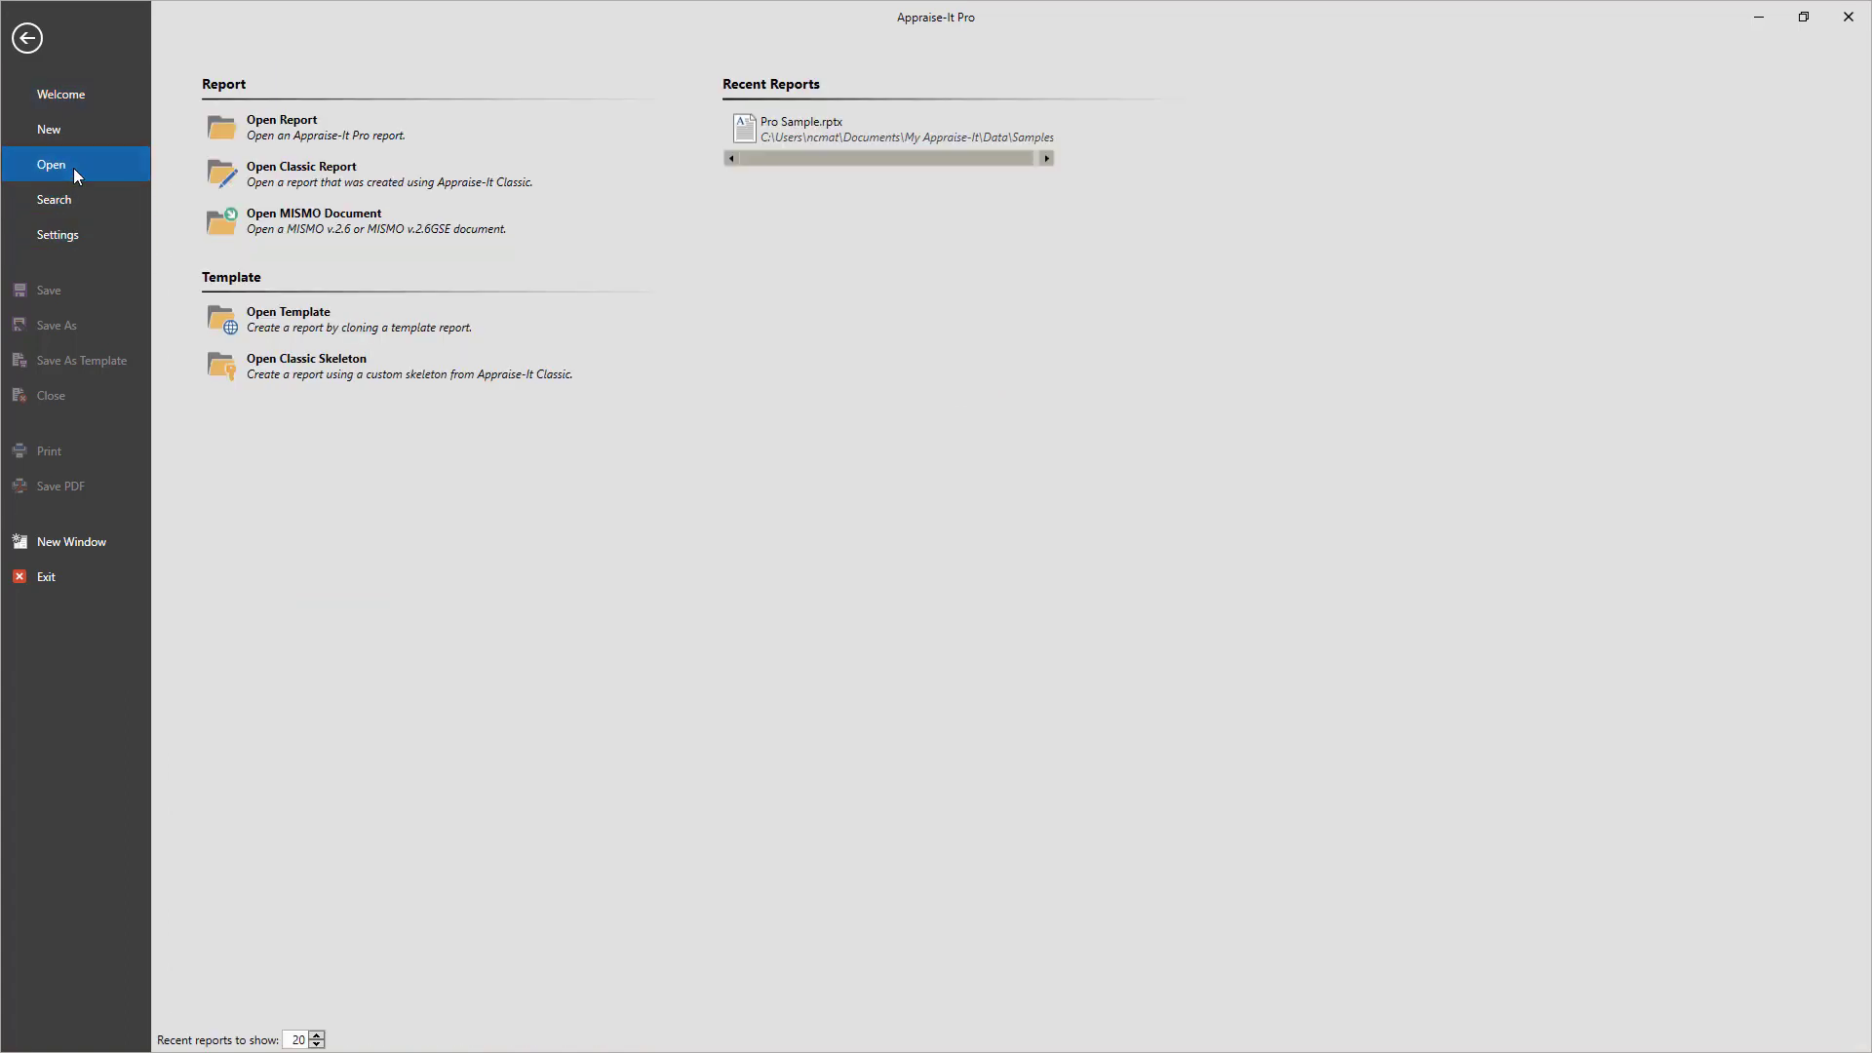
Open Pro Sample.rptx from Recent Reports and scroll through its appraisal form
{"action": "left_click", "coordinate": [848, 122]}
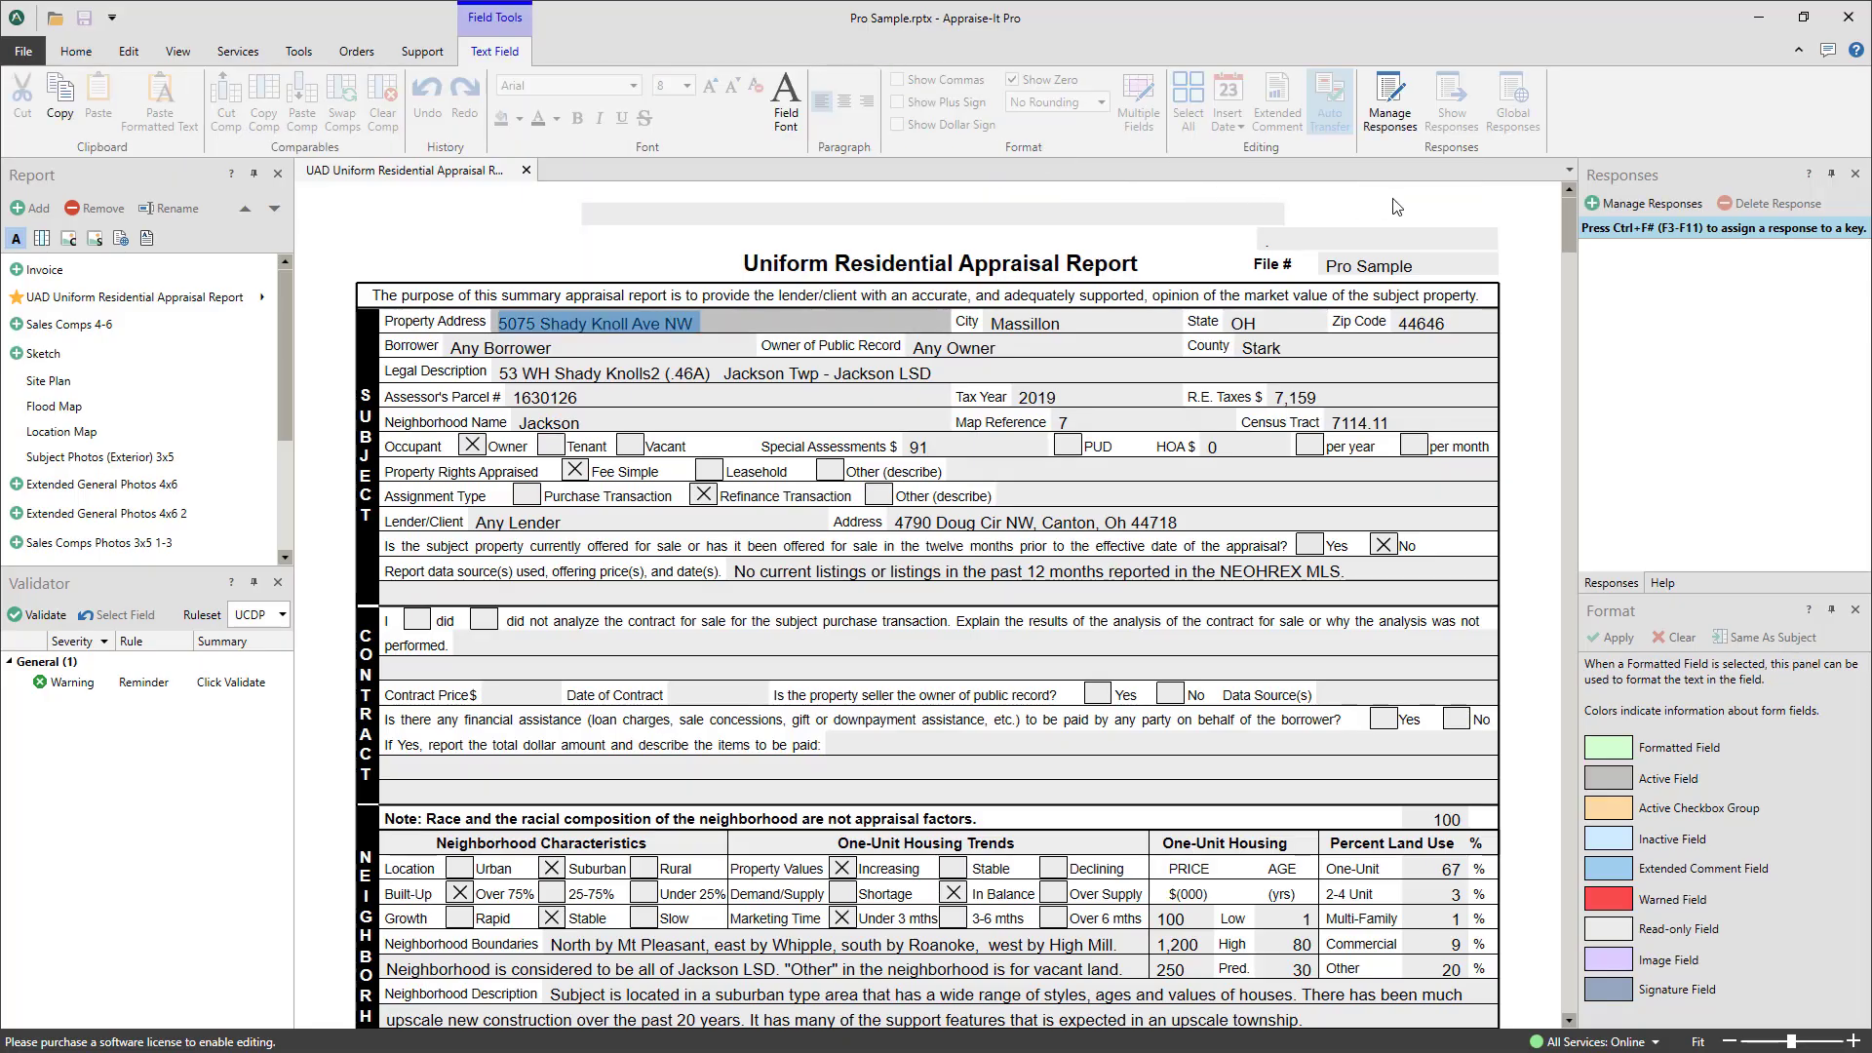
{"action": "left_click_drag", "start_coordinate": [1566, 230], "coordinate": [1518, 615]}
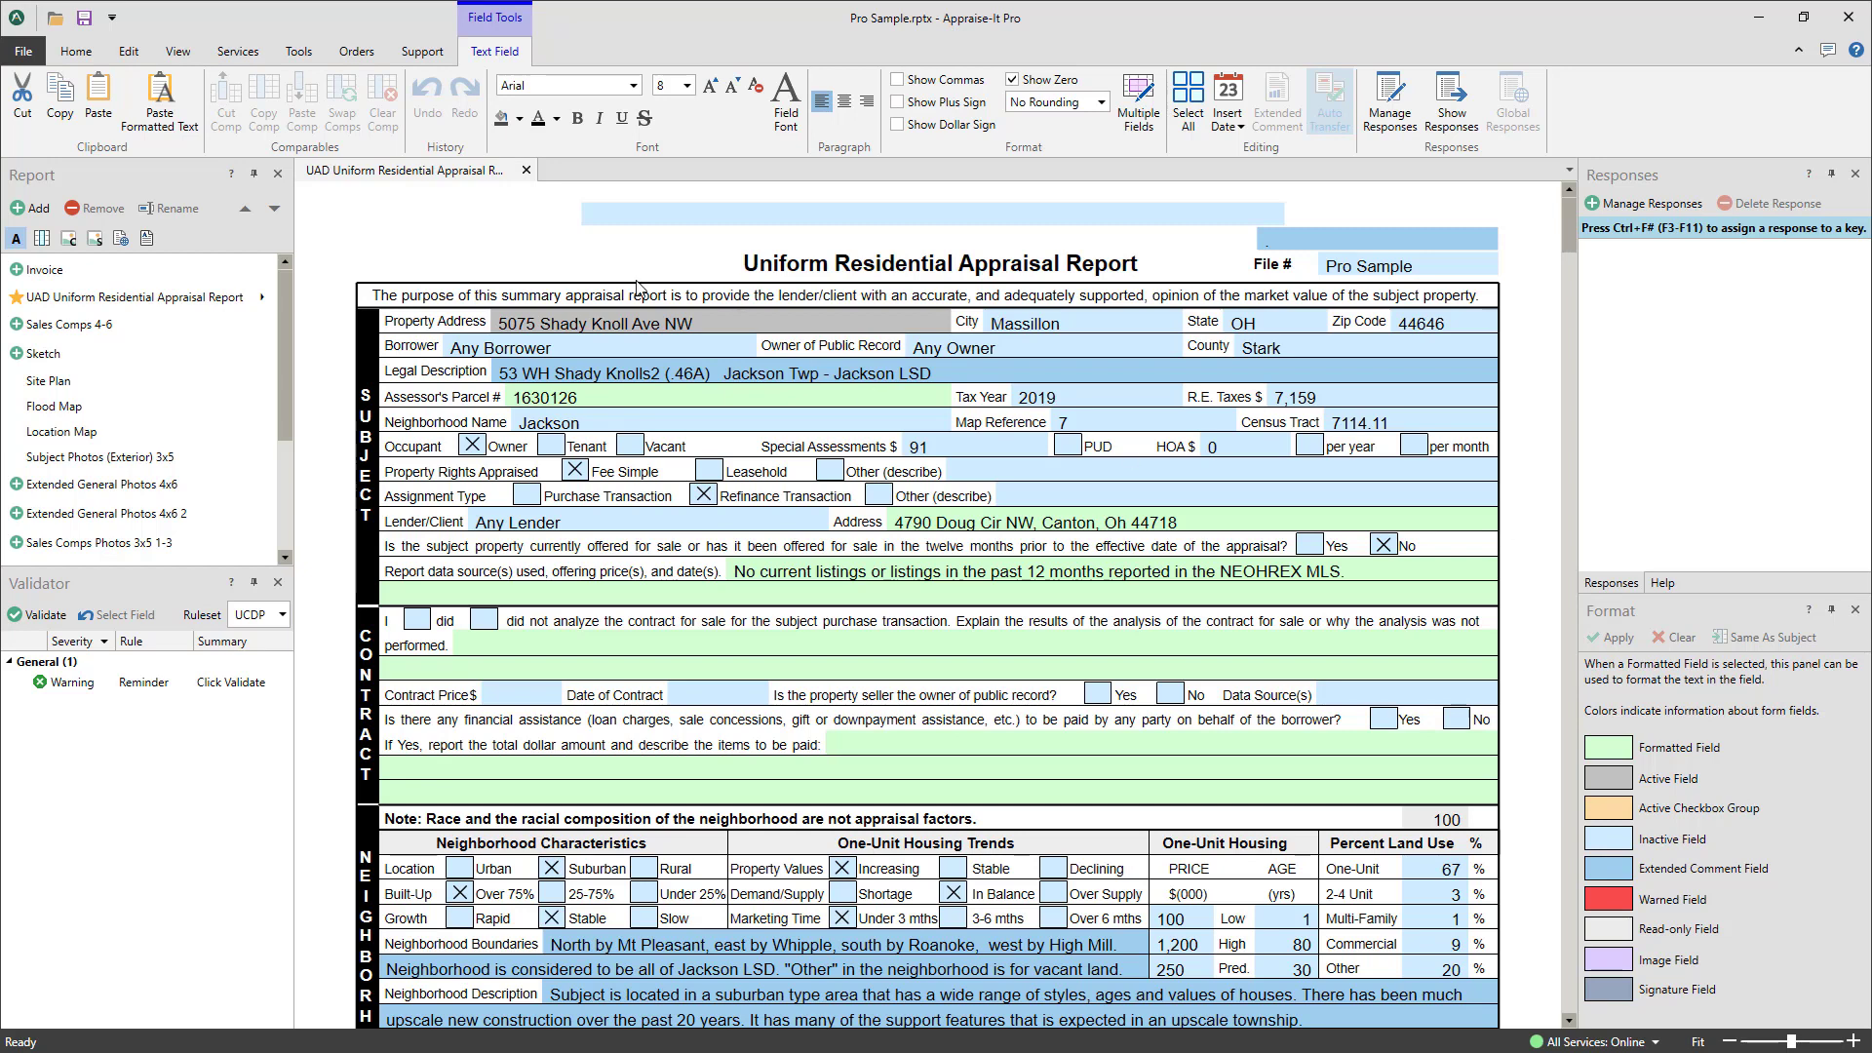
{"action": "left_click", "coordinate": [84, 56]}
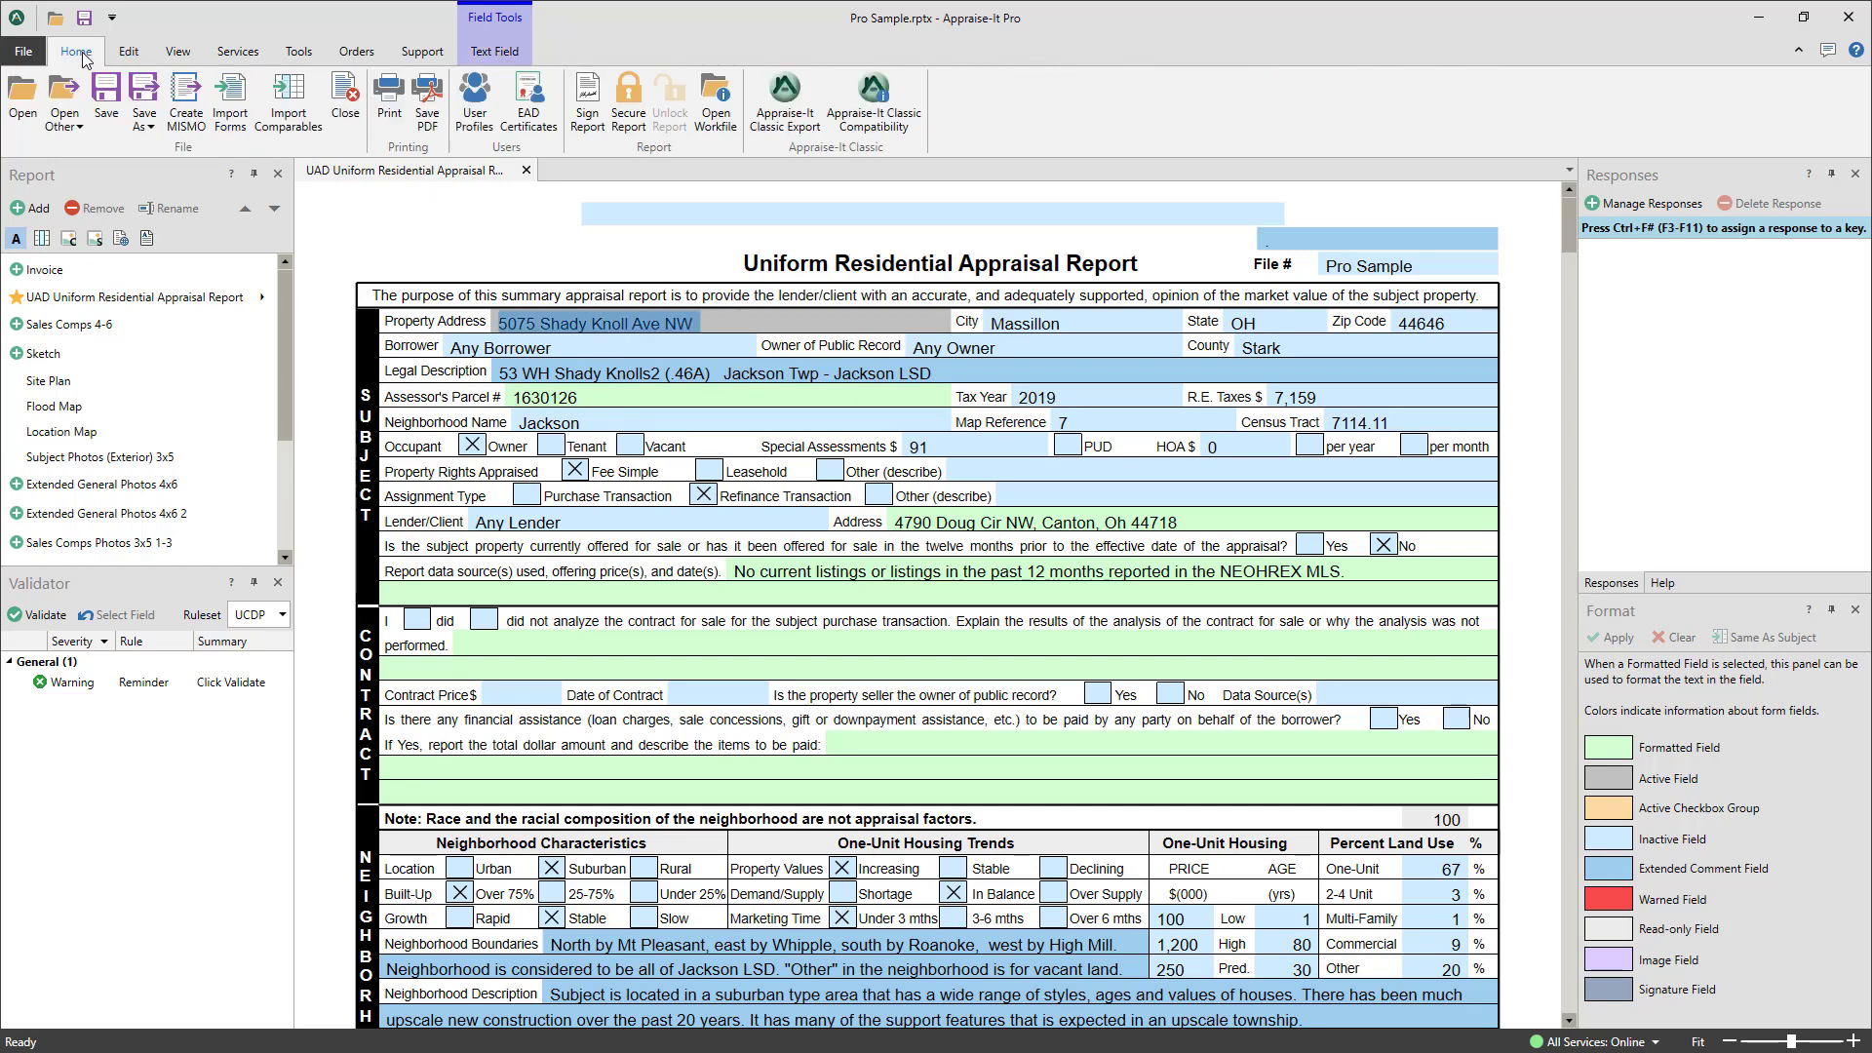
Review the existing user profile's Contact and License details, then view its Signature tab
{"action": "left_click", "coordinate": [471, 115]}
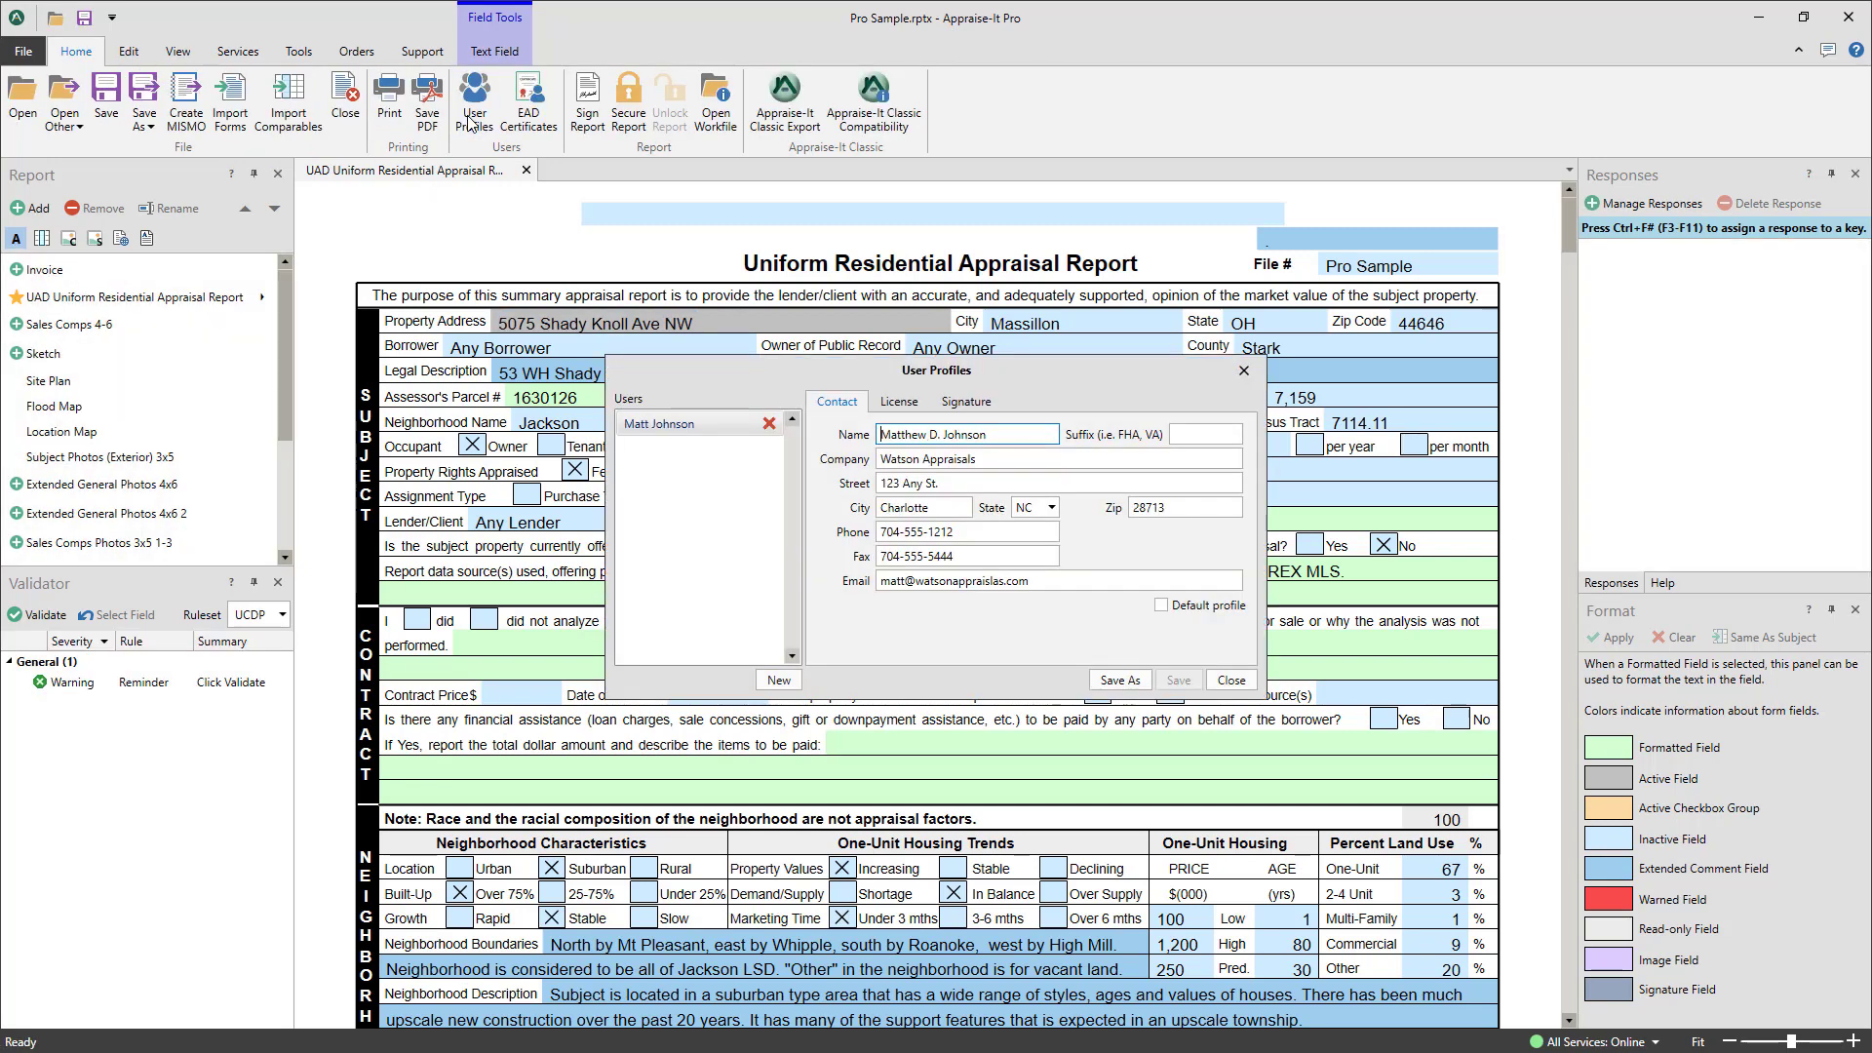
{"action": "left_click", "coordinate": [692, 429]}
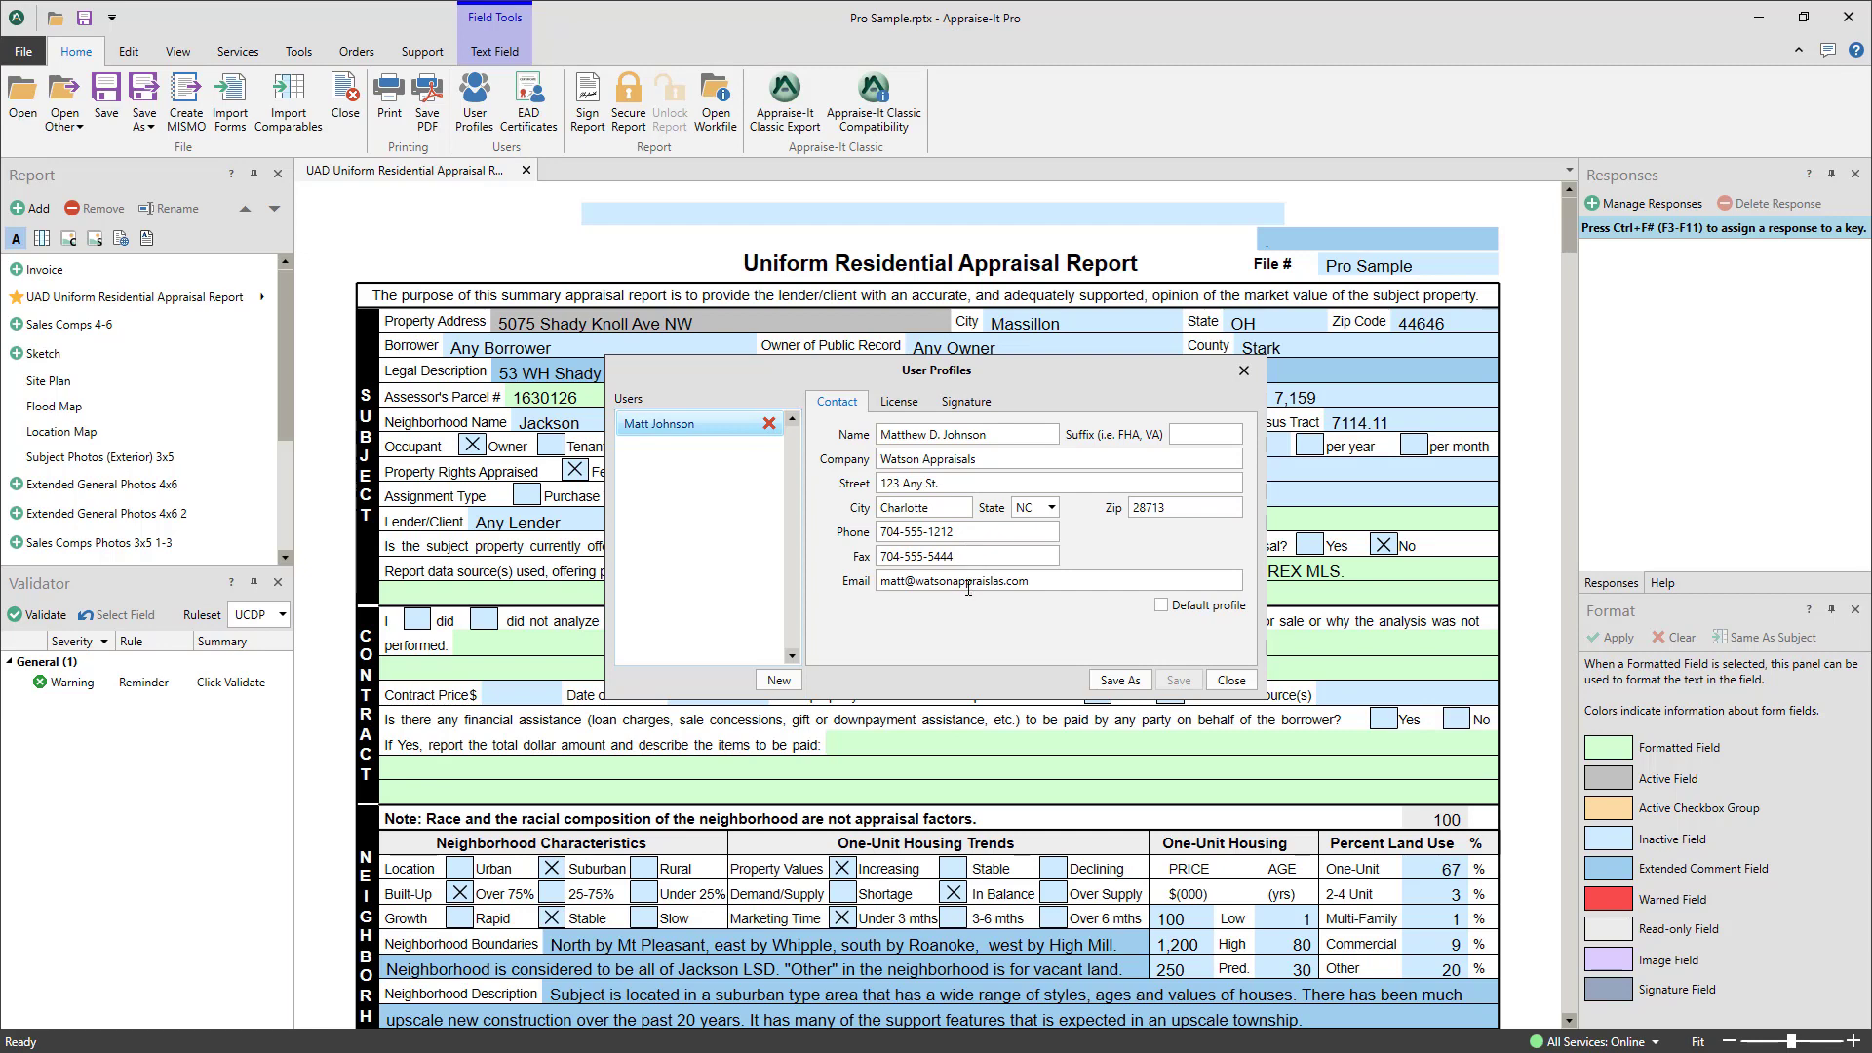
{"action": "left_click", "coordinate": [899, 404]}
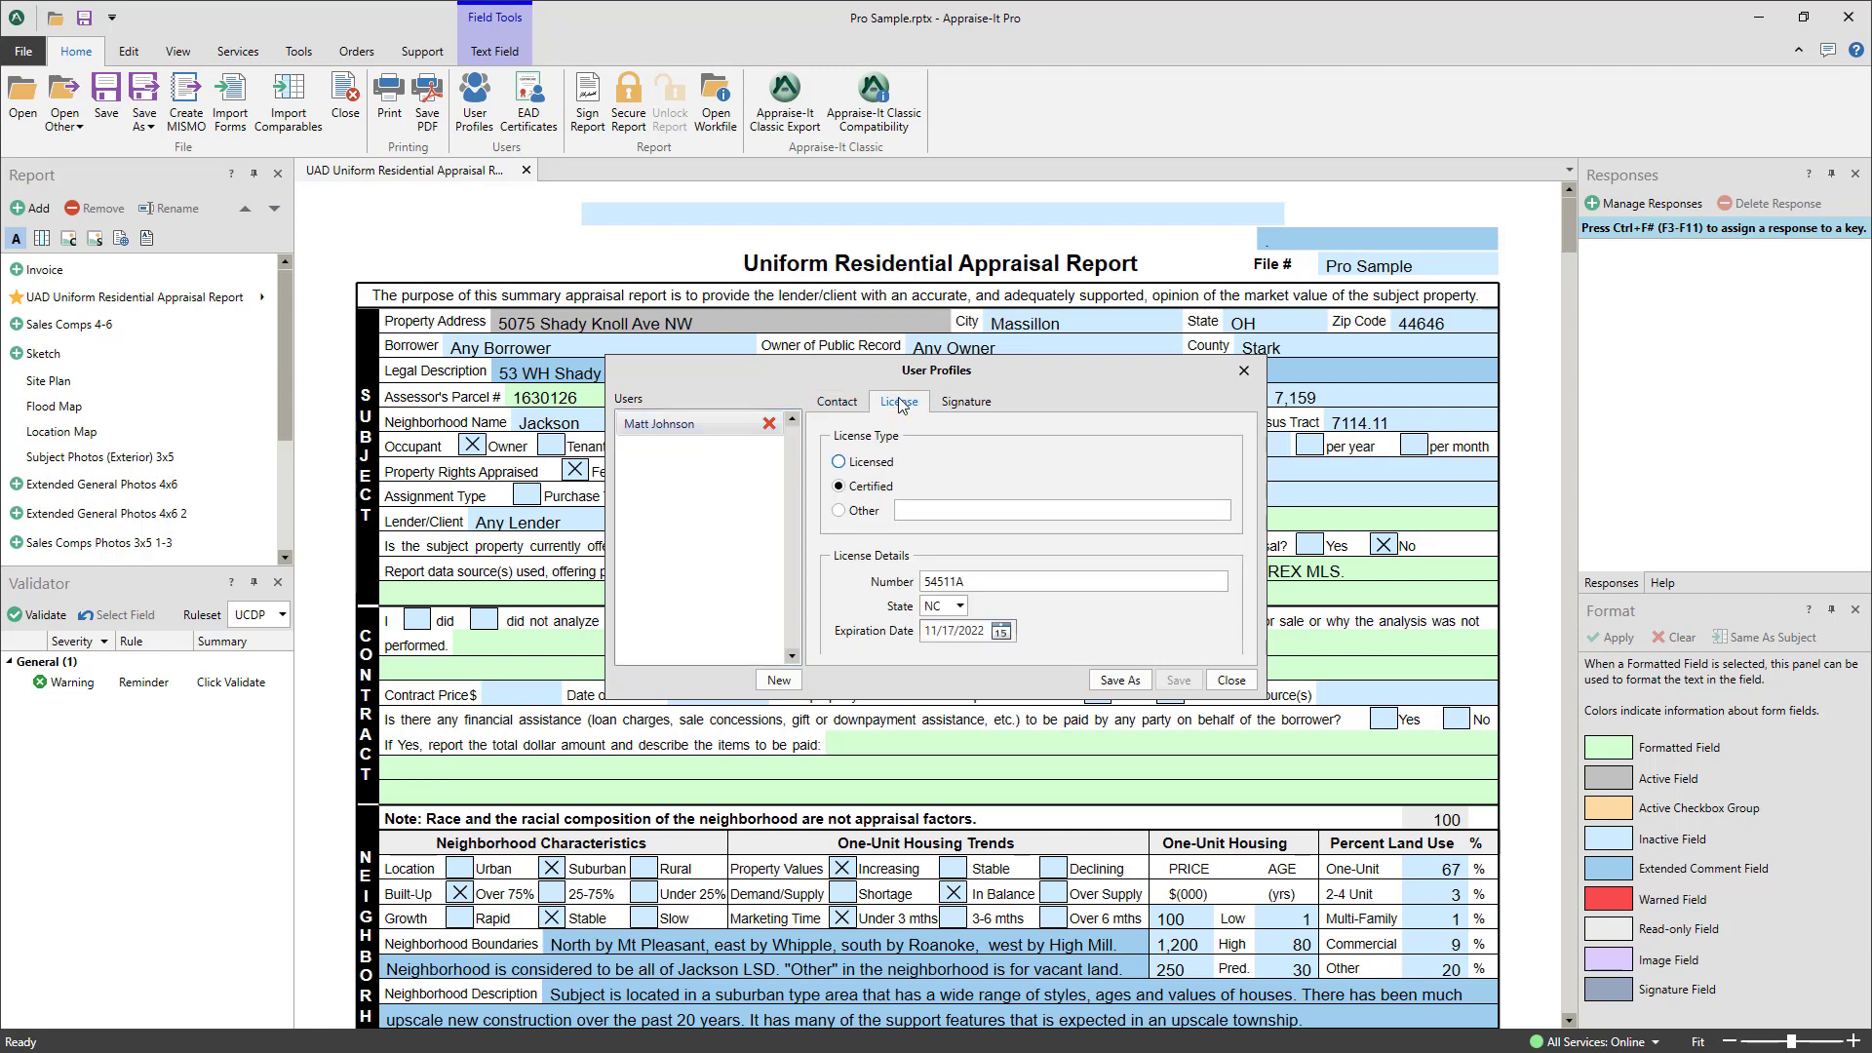
{"action": "left_click", "coordinate": [840, 404]}
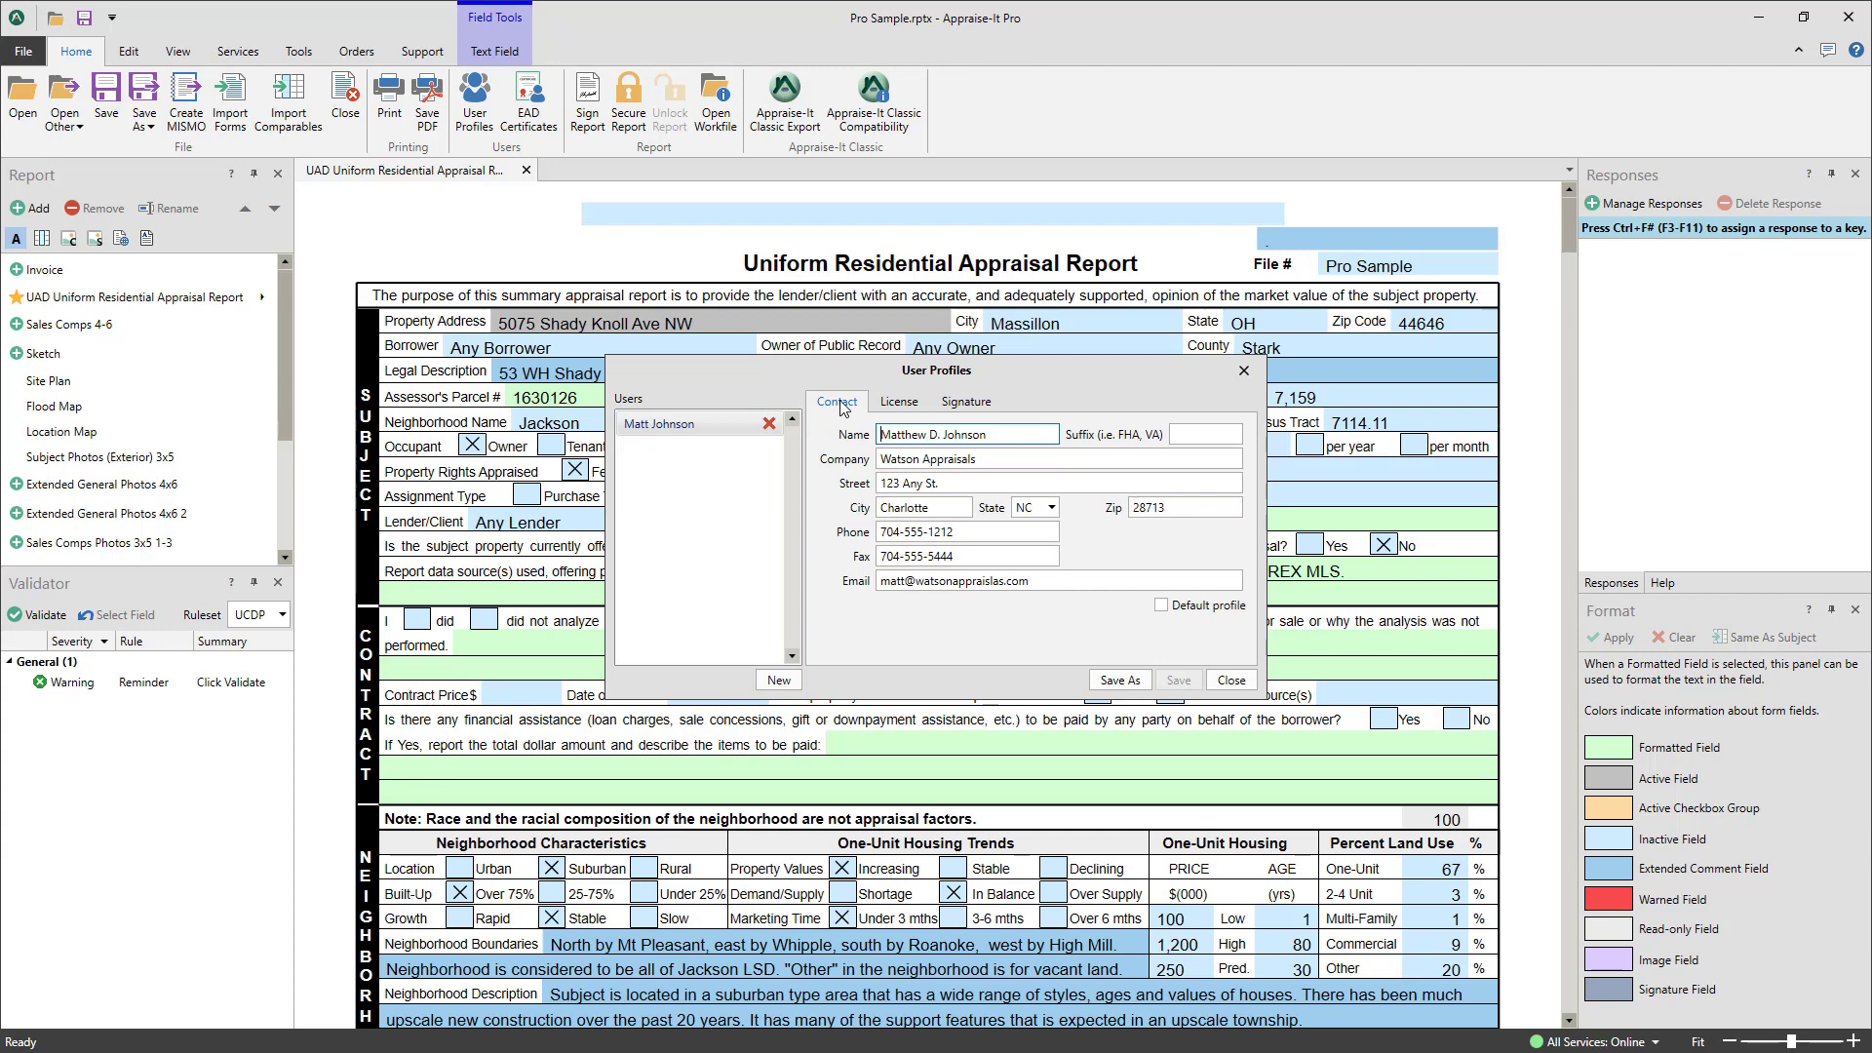
{"action": "left_click", "coordinate": [775, 680]}
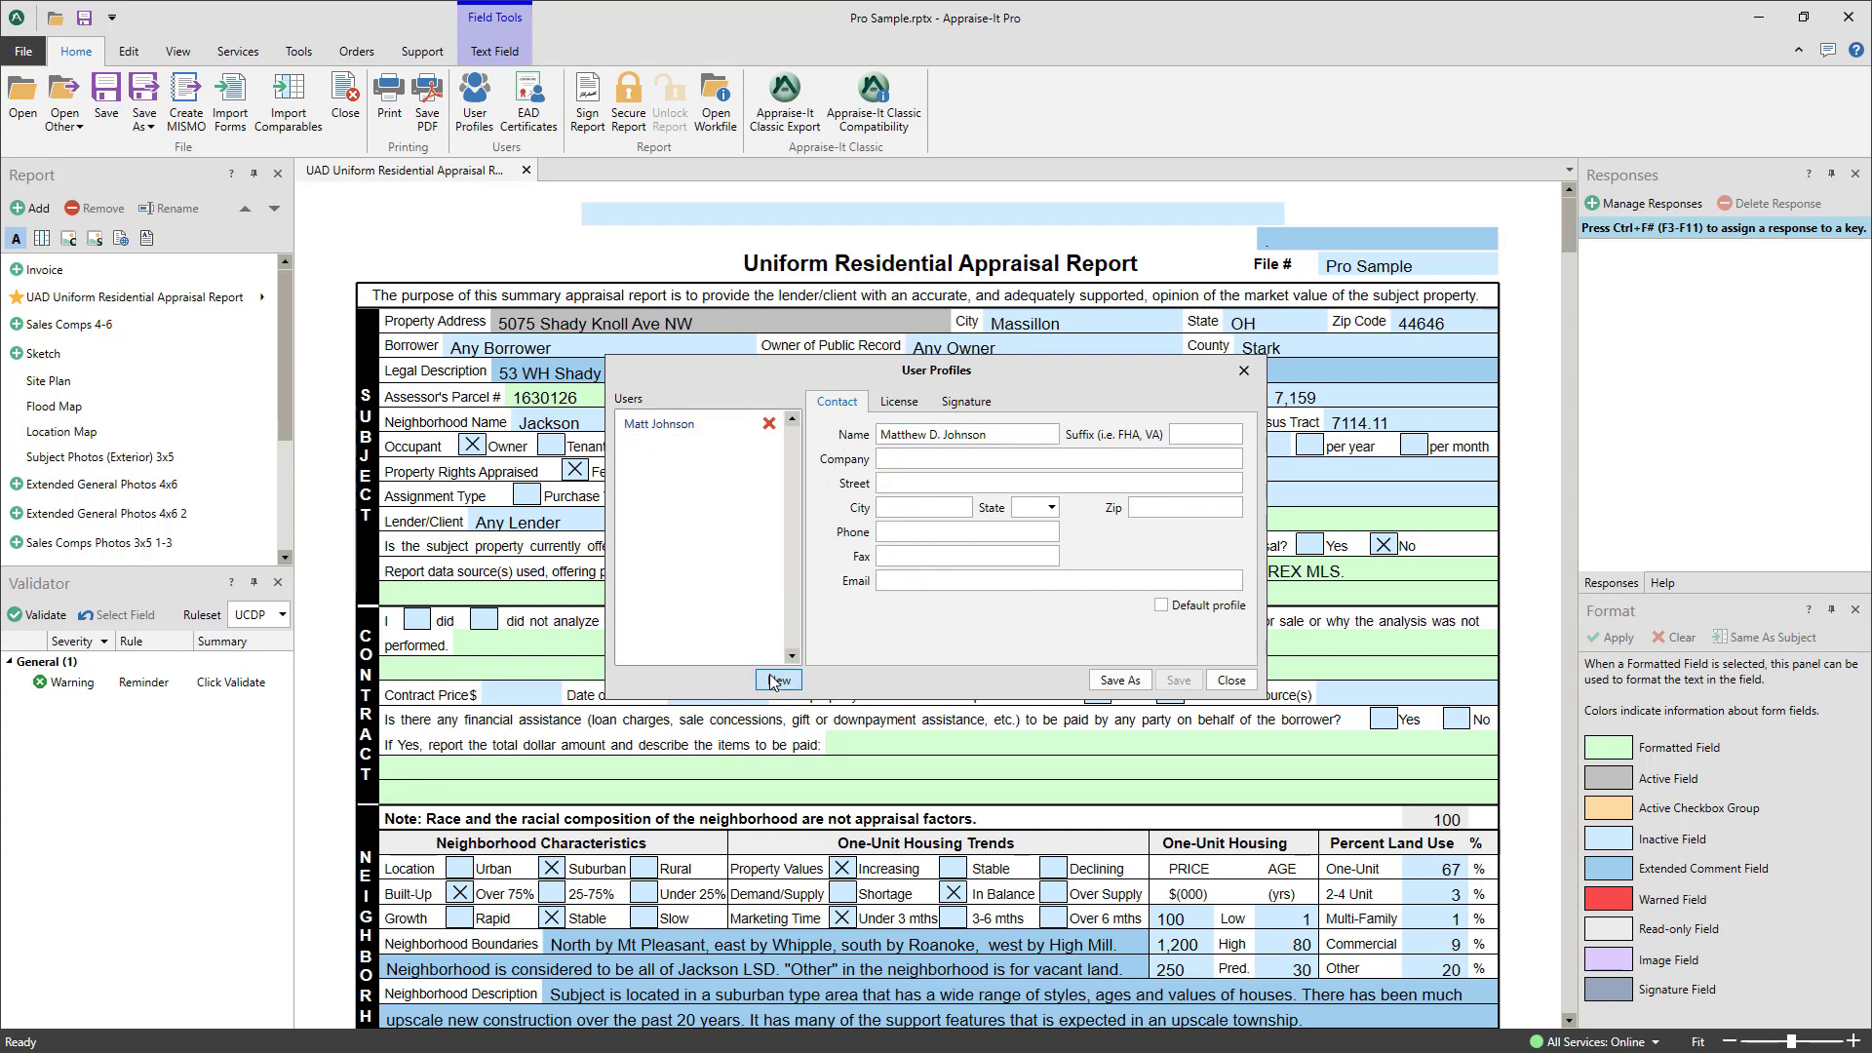
{"action": "left_click", "coordinate": [709, 427]}
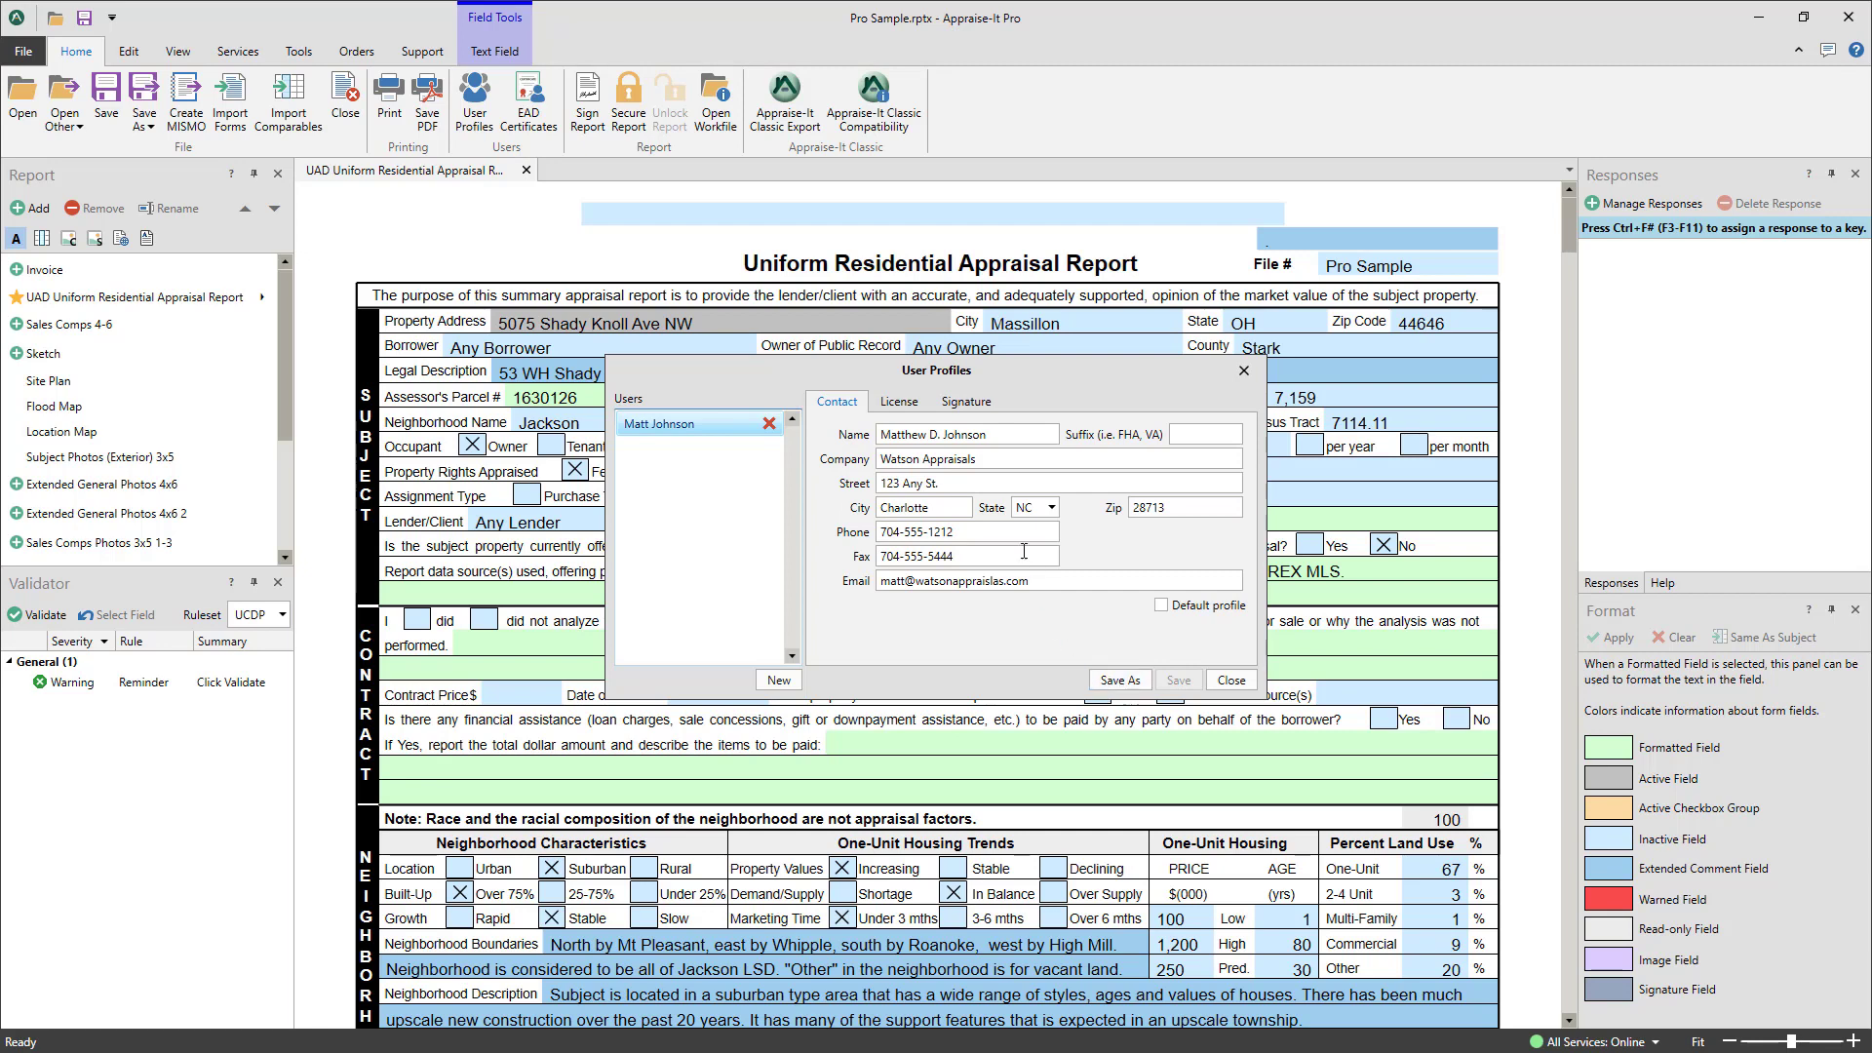
{"action": "left_click", "coordinate": [970, 404]}
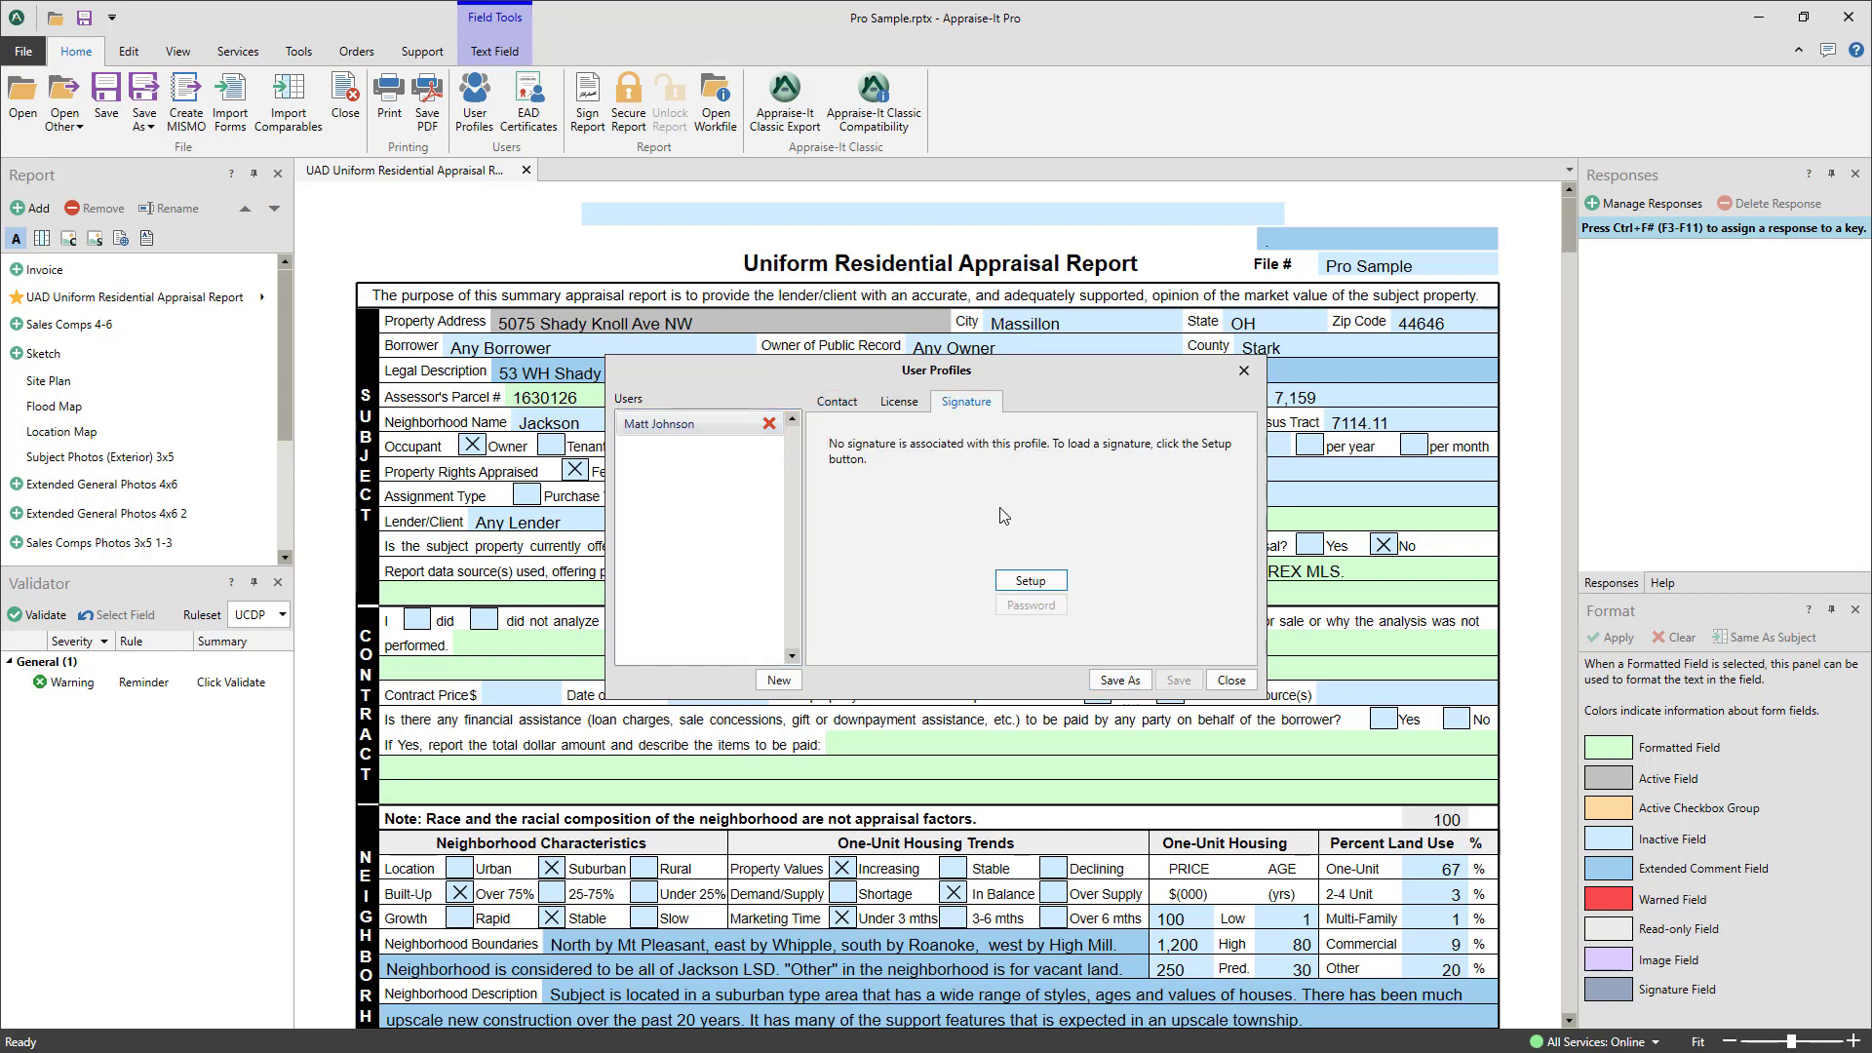
Open Signature Setup, cancel it without changes, and close User Profiles
{"action": "left_click", "coordinate": [1026, 583]}
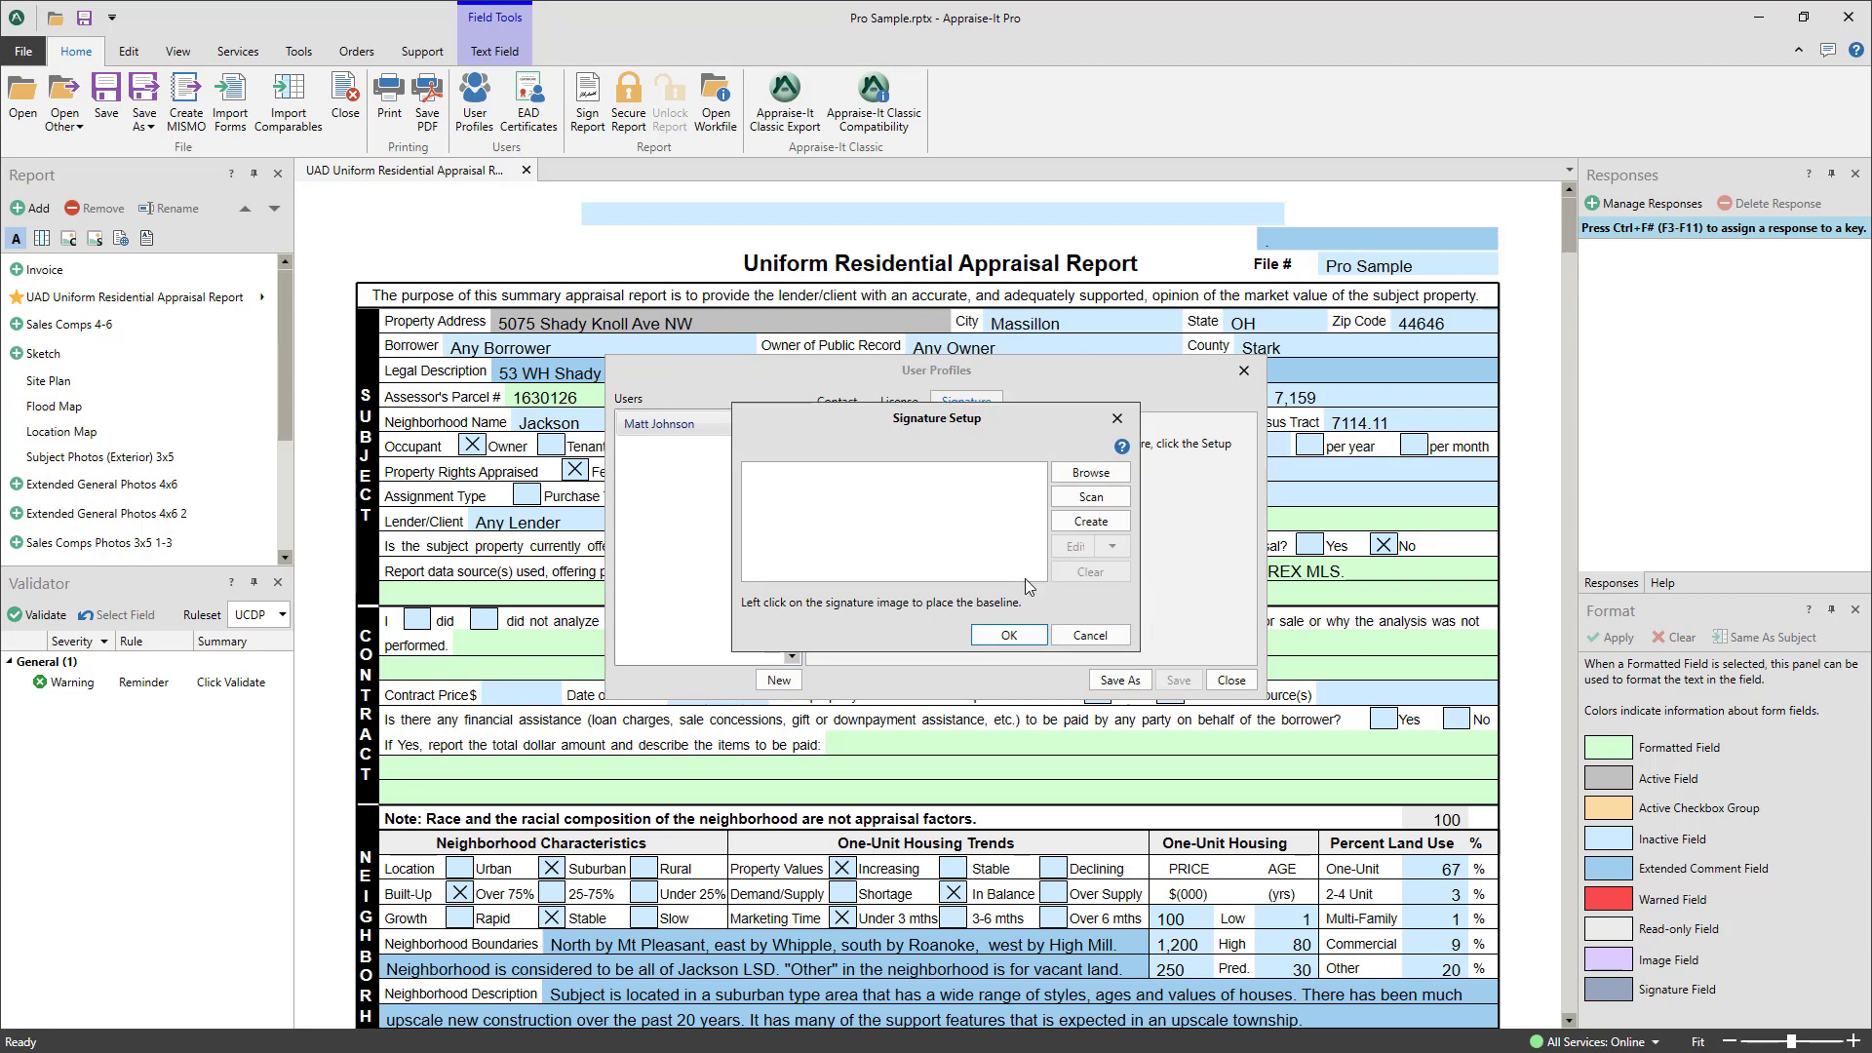
{"action": "left_click", "coordinate": [1086, 633]}
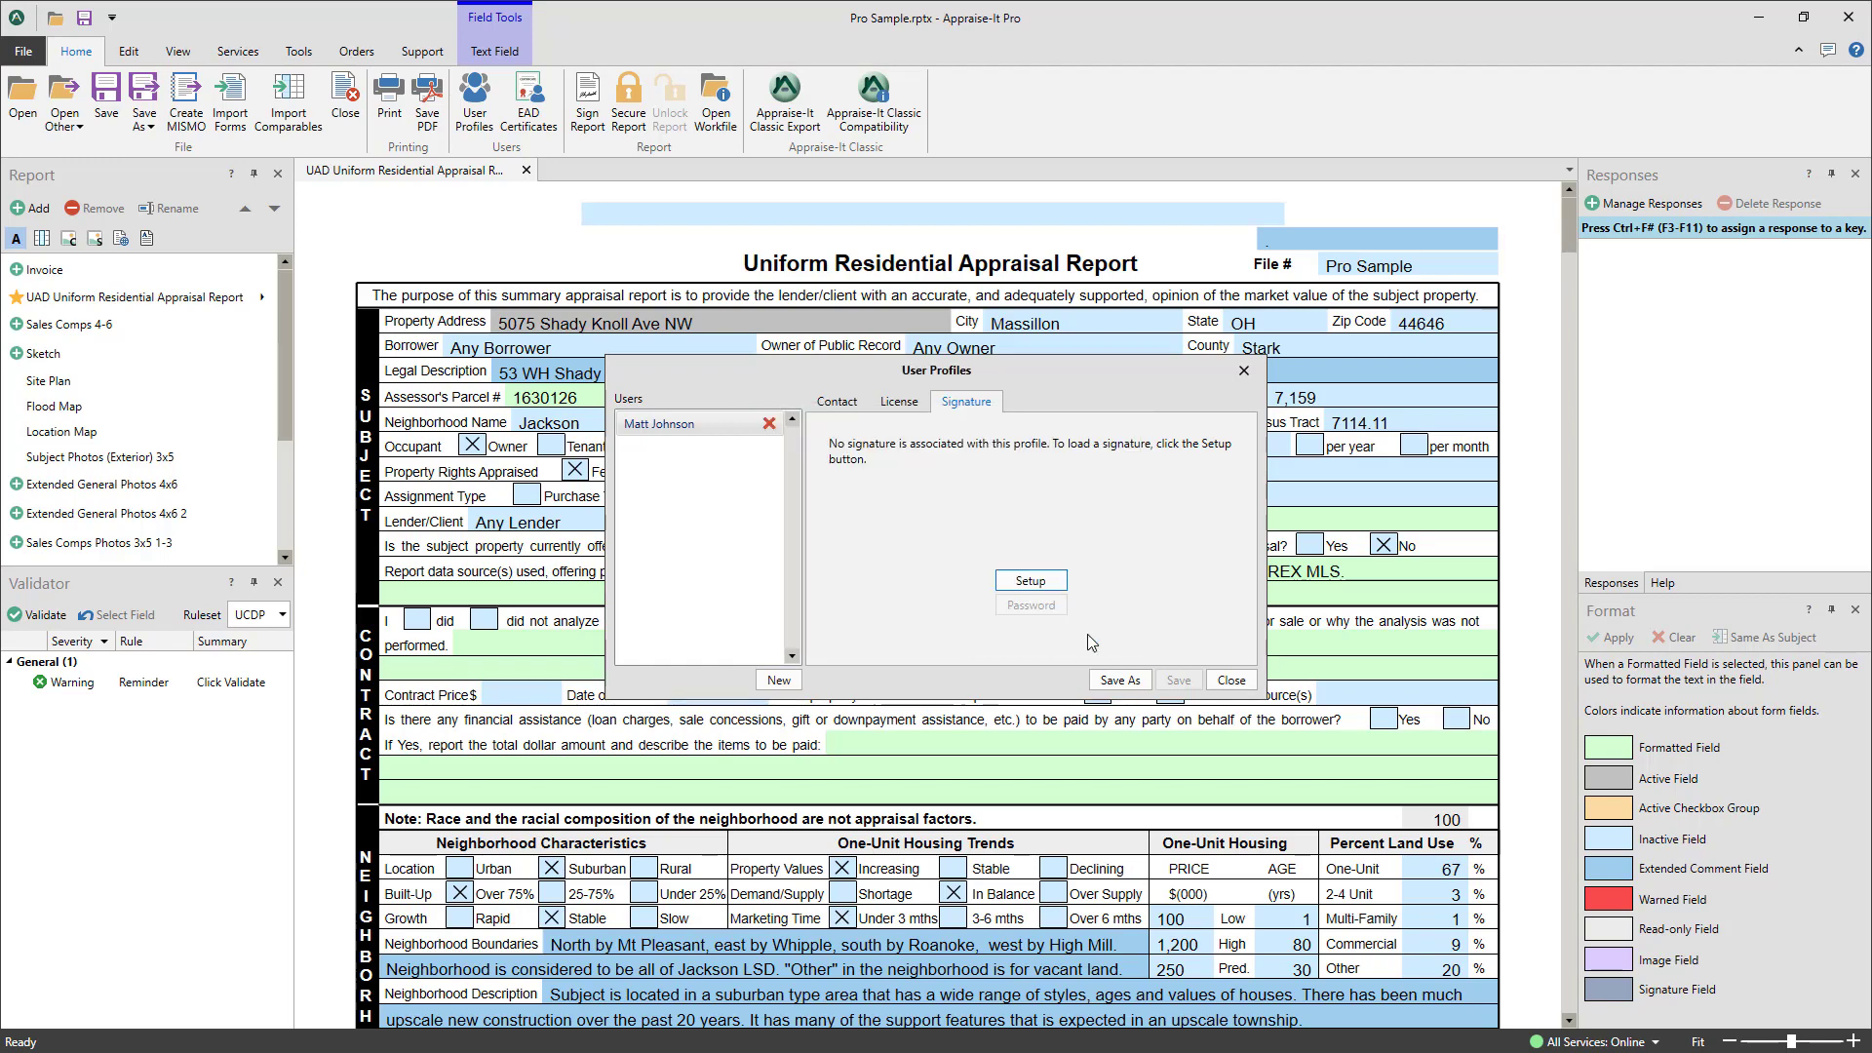
{"action": "left_click", "coordinate": [1232, 682]}
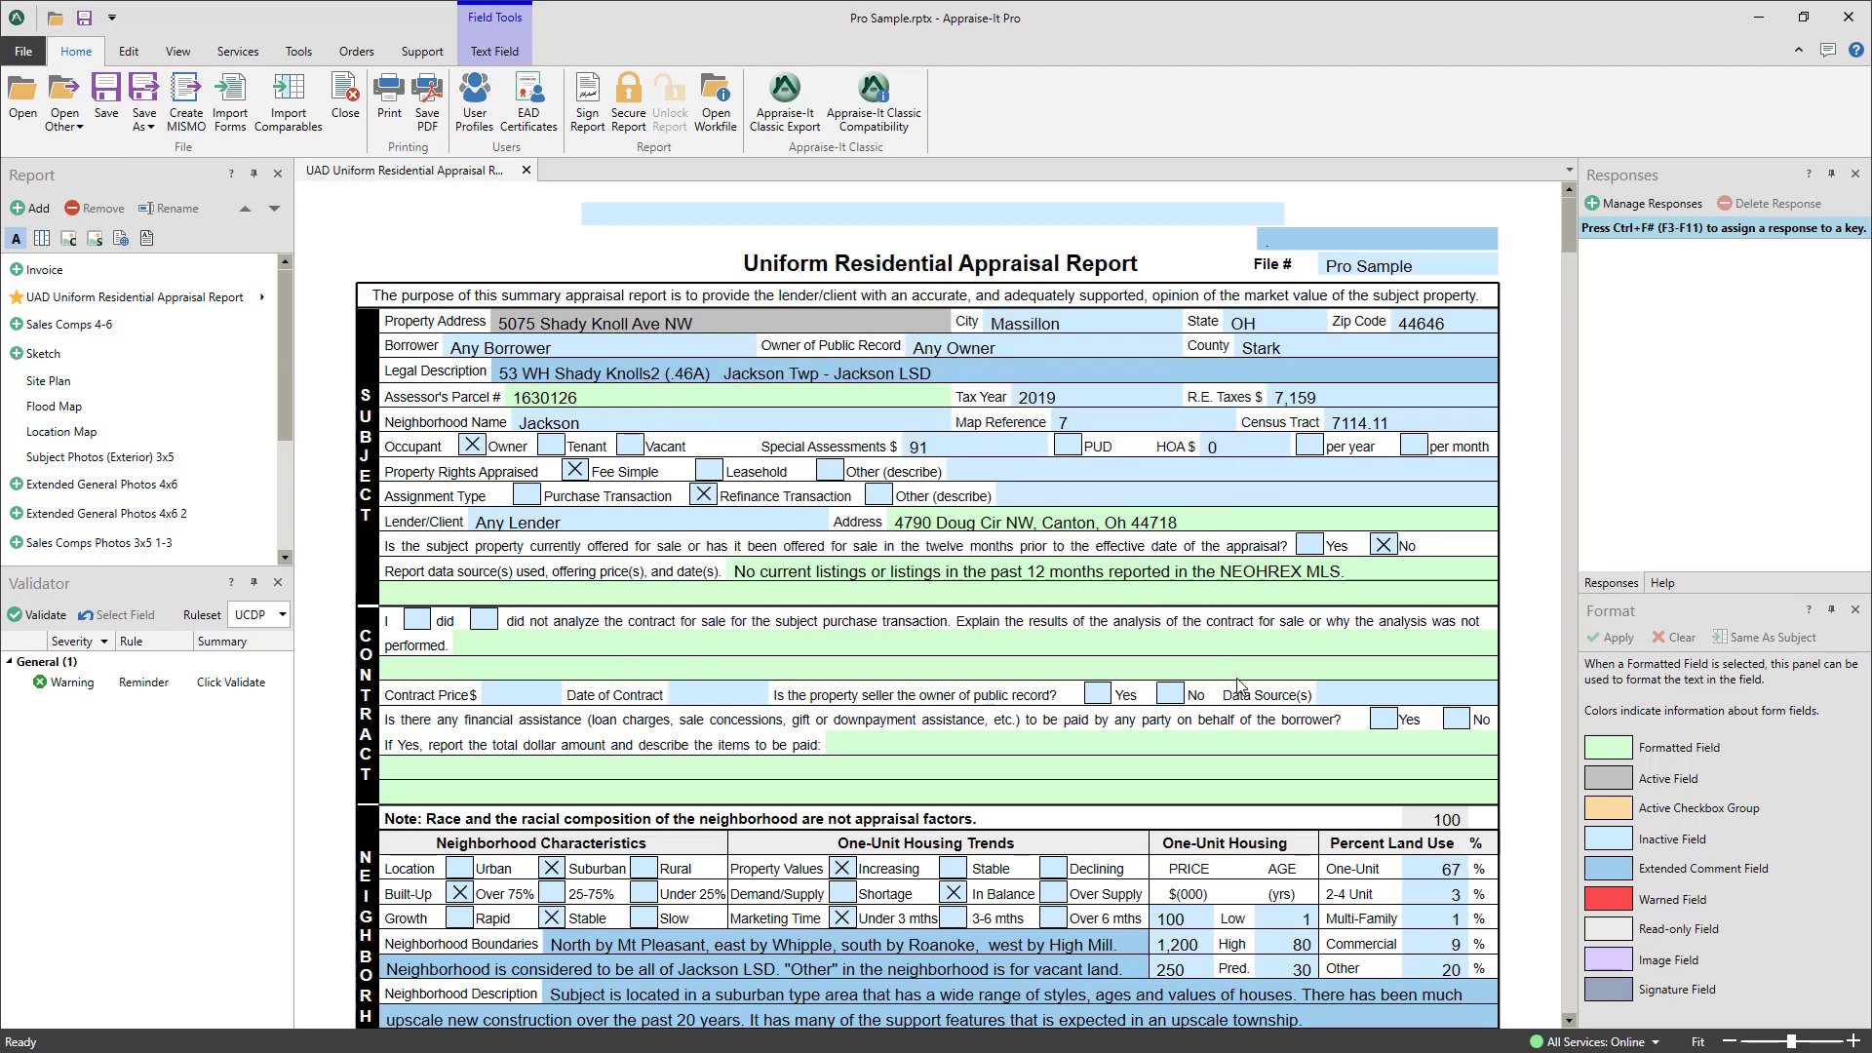